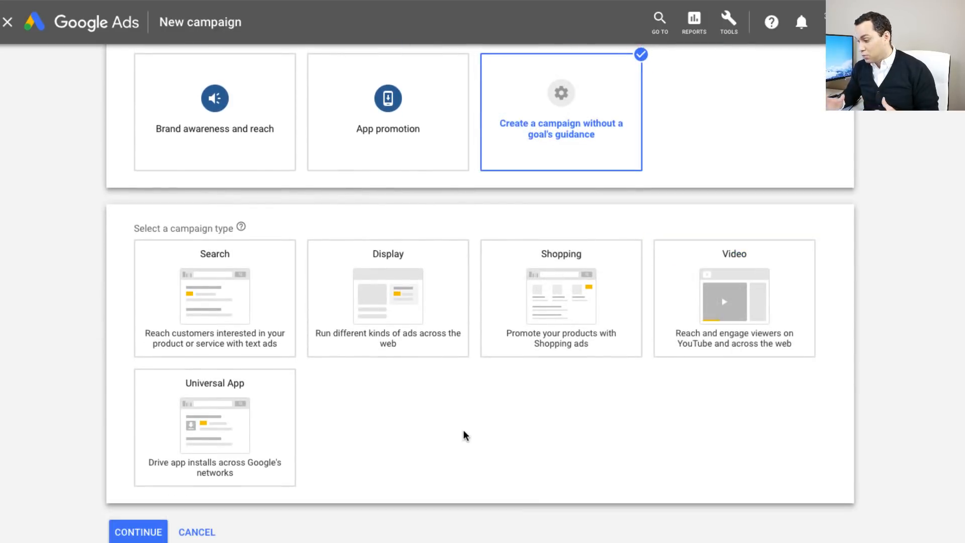
- Choose Search as the campaign type and continue to the campaign settings
left_click(280, 303)
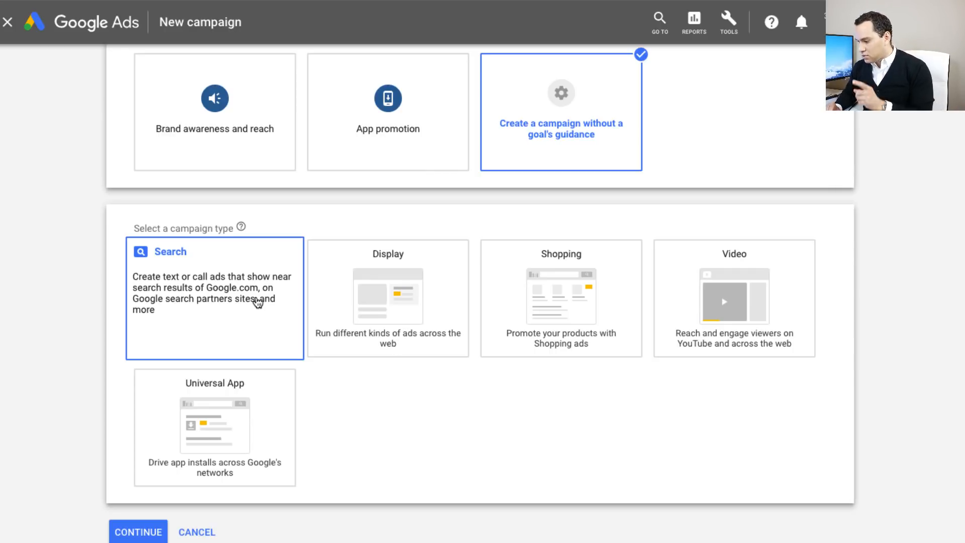
left_click(225, 286)
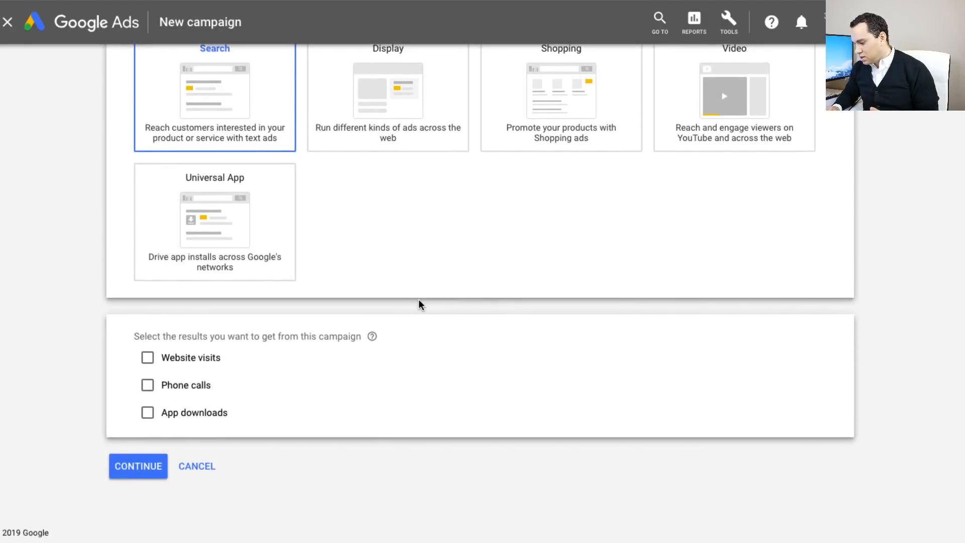
left_click(144, 469)
- Name the campaign "PPC Management" and exclude the Google Display Network from its networks
type("Pp")
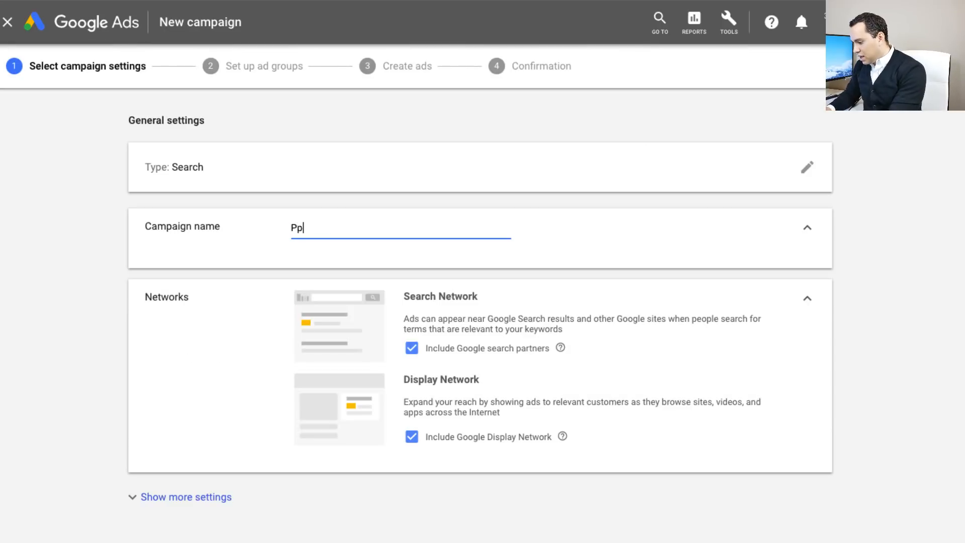
key("BackSpace")
type("PC Management")
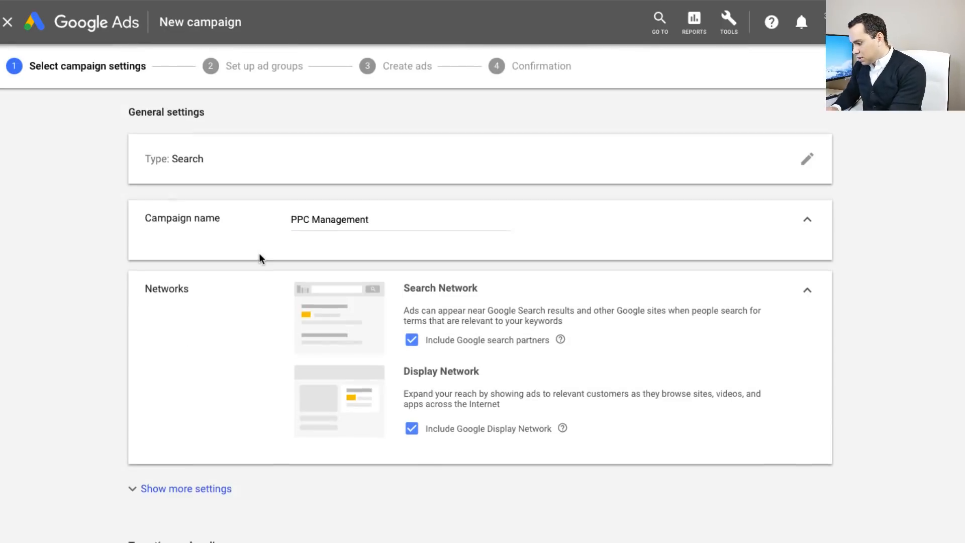
scroll(258, 256, "down", 3)
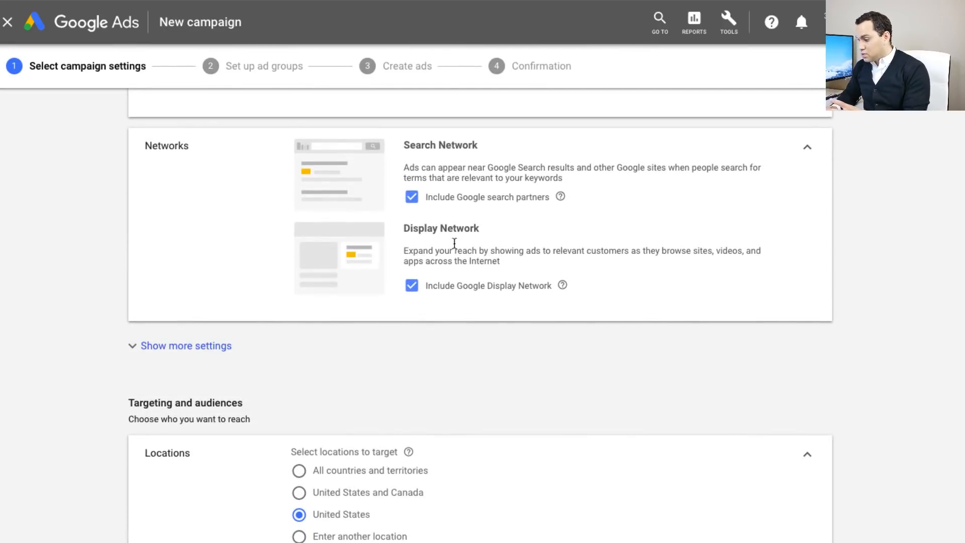
left_click(416, 289)
- Reveal the additional settings and set the campaign's end date to Jan 18, 2019
scroll(610, 239, "down", 3)
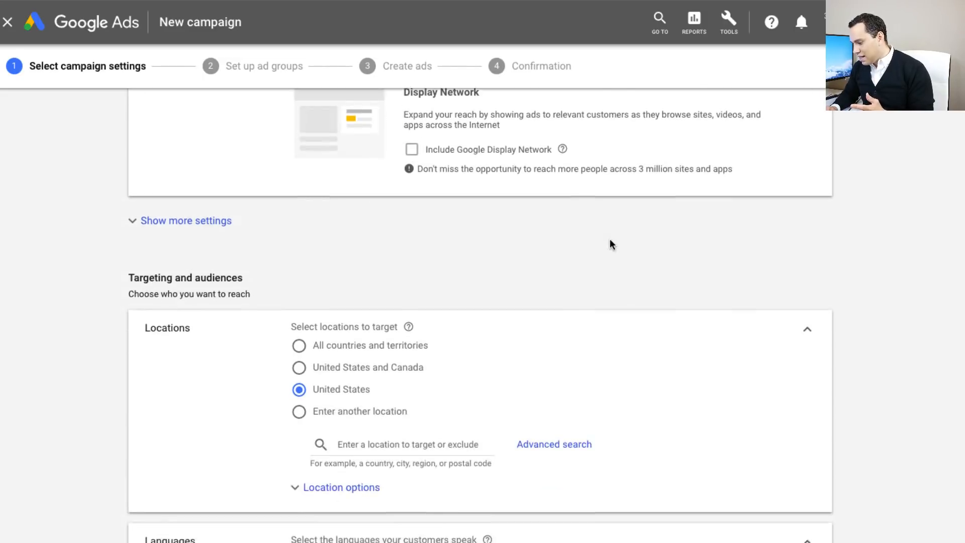
left_click(169, 200)
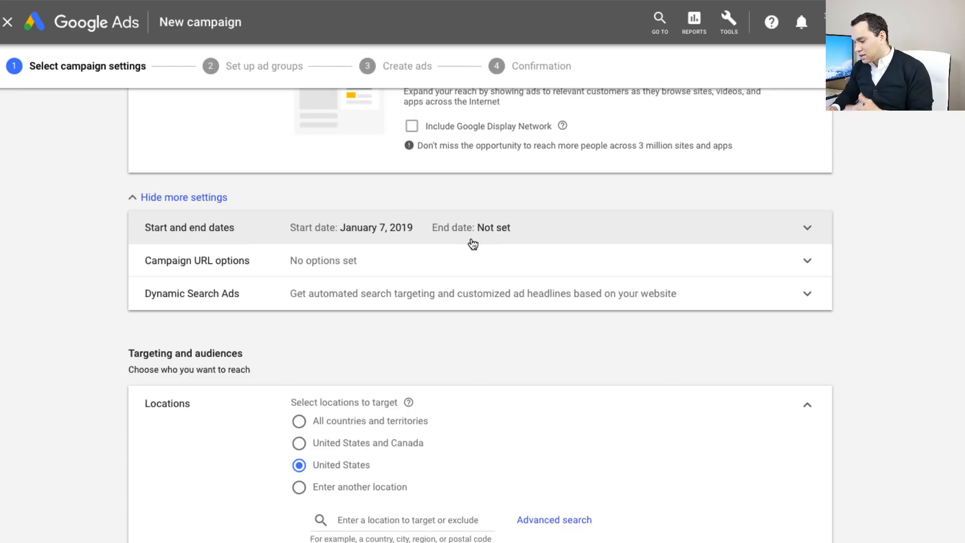
left_click(496, 232)
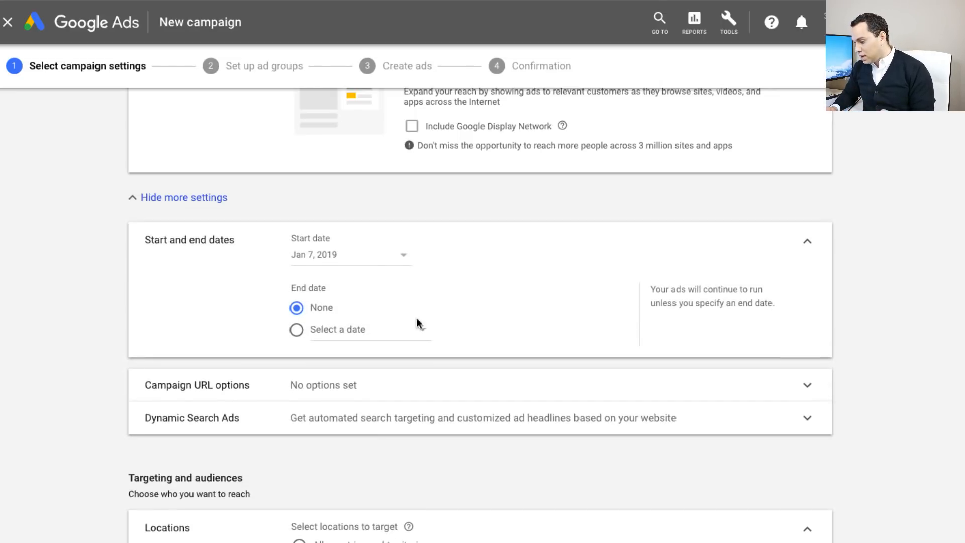
left_click(329, 332)
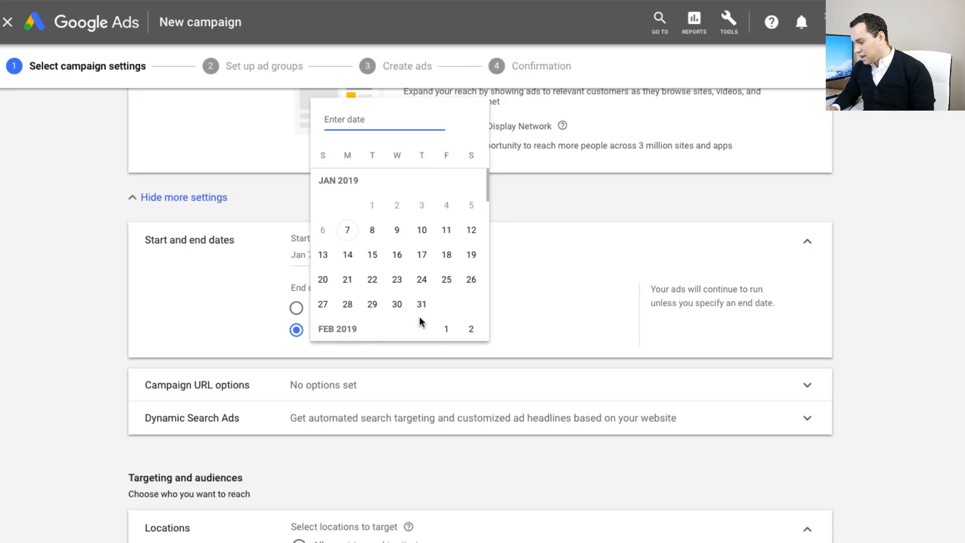
left_click(447, 255)
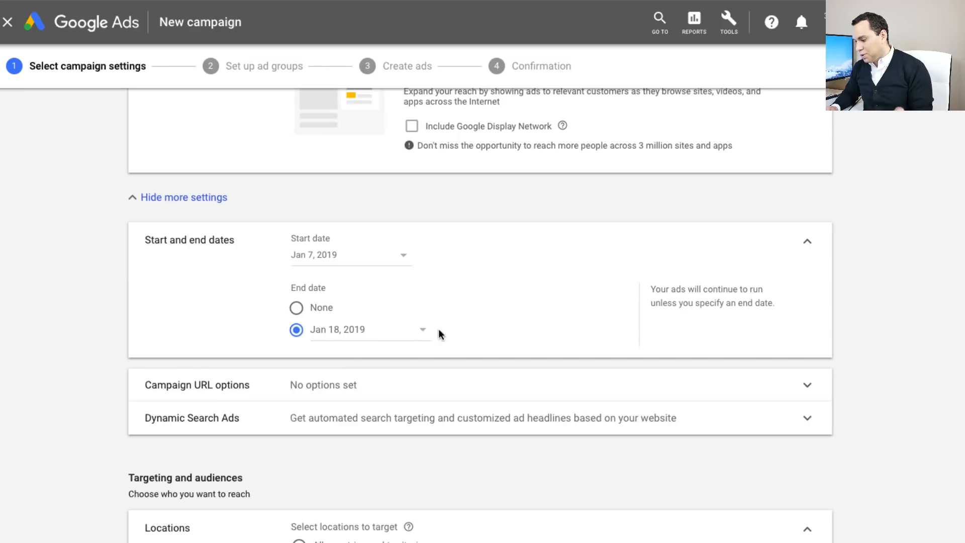
- Review the campaign URL, Dynamic Search Ads, location and language settings down to the Audiences section
scroll(505, 312, "down", 1)
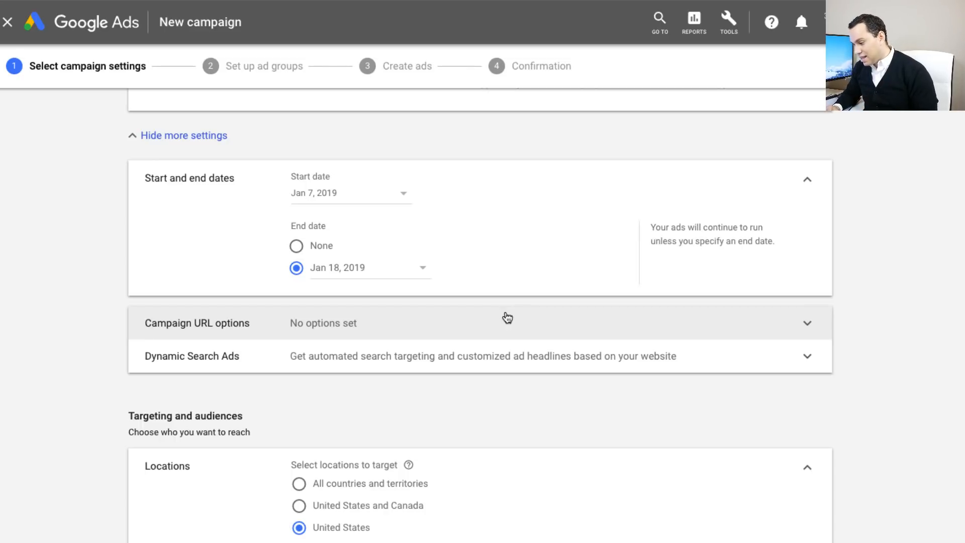
scroll(506, 318, "down", 2)
scroll(102, 246, "down", 1)
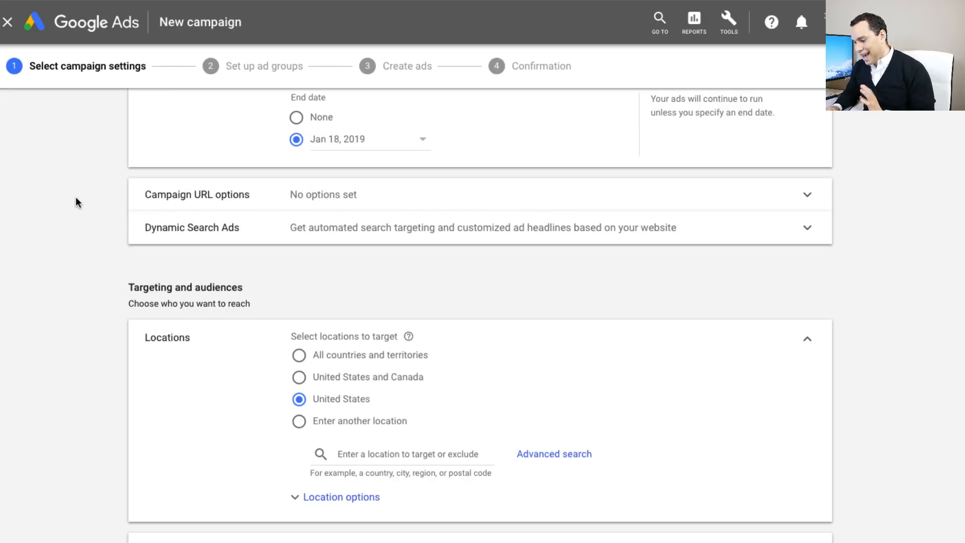
scroll(80, 199, "down", 5)
scroll(80, 199, "up", 3)
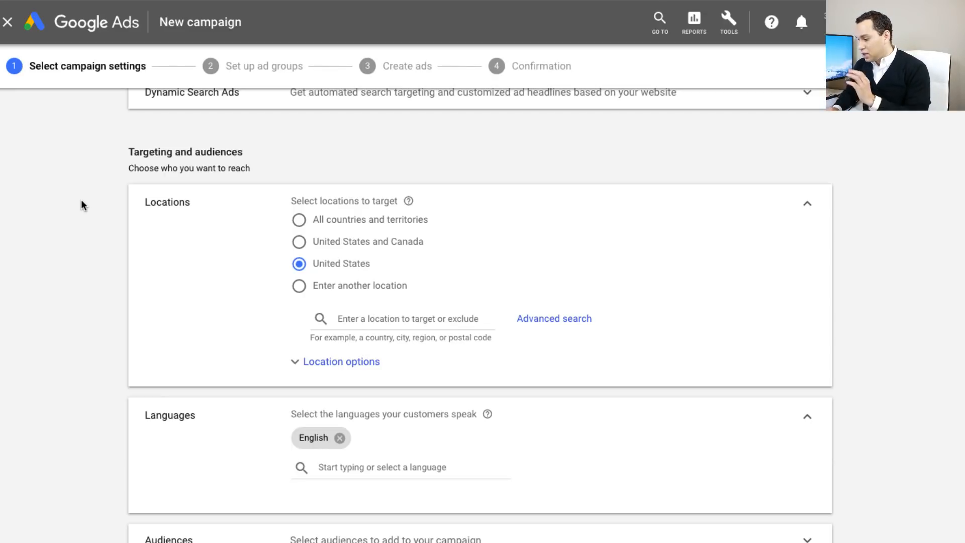
scroll(82, 204, "down", 5)
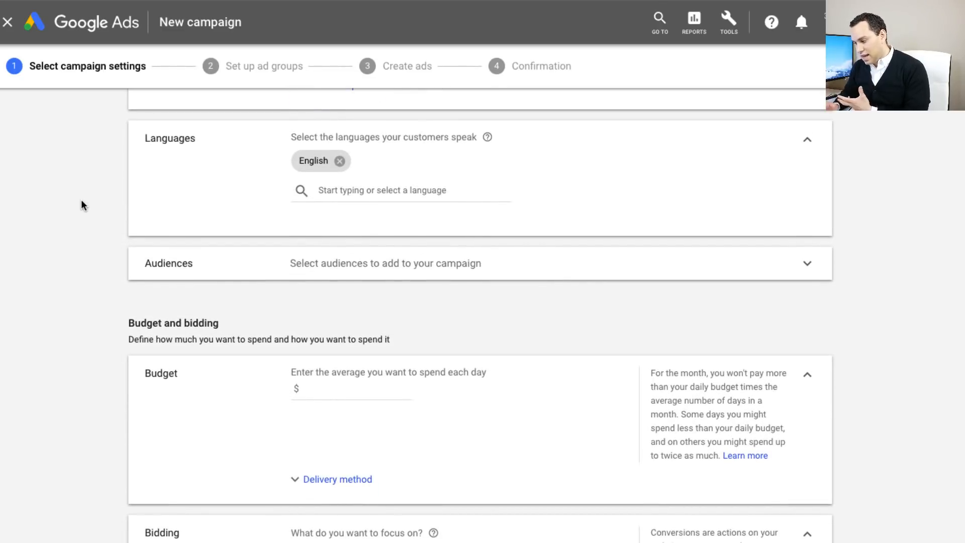
scroll(82, 204, "down", 1)
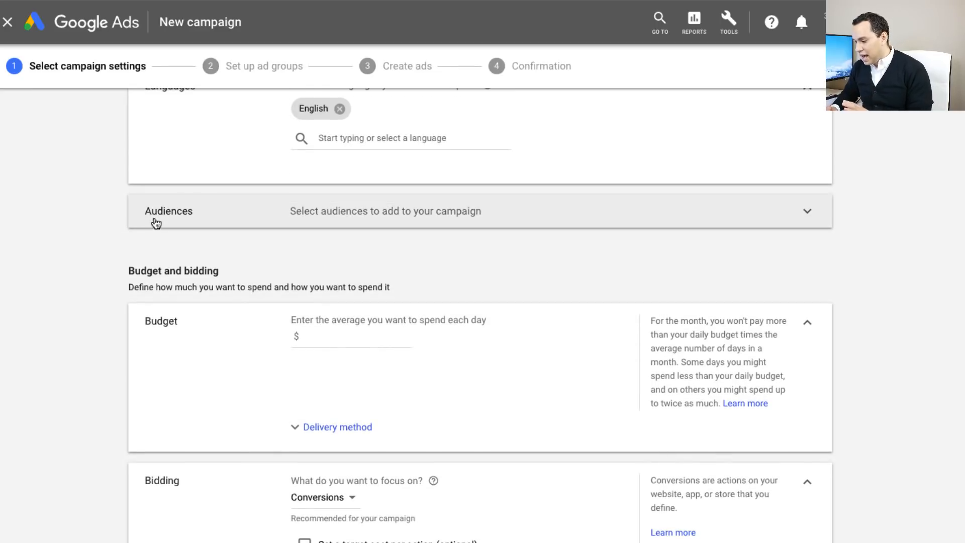
- Open the Audiences section and look through the in-market categories under what people are actively researching or planning
left_click(172, 211)
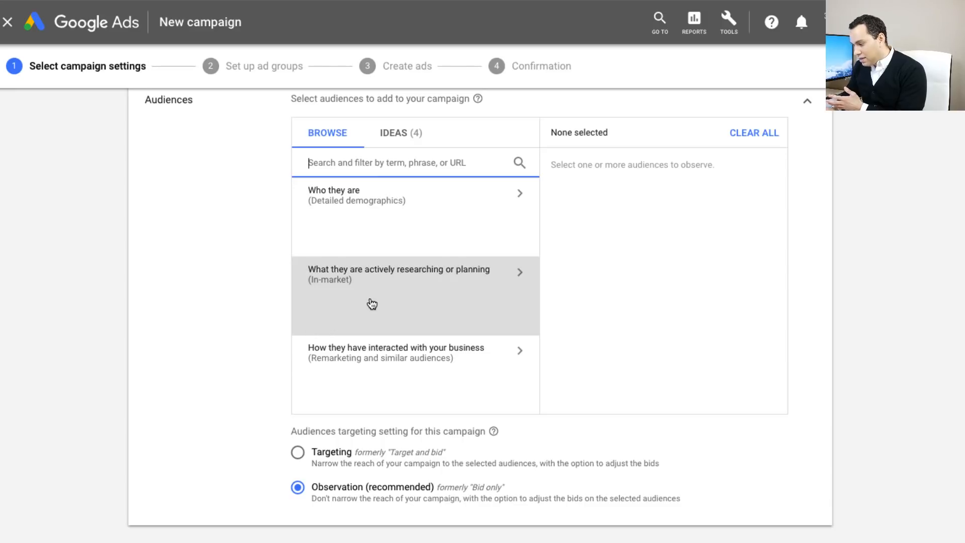
left_click(397, 296)
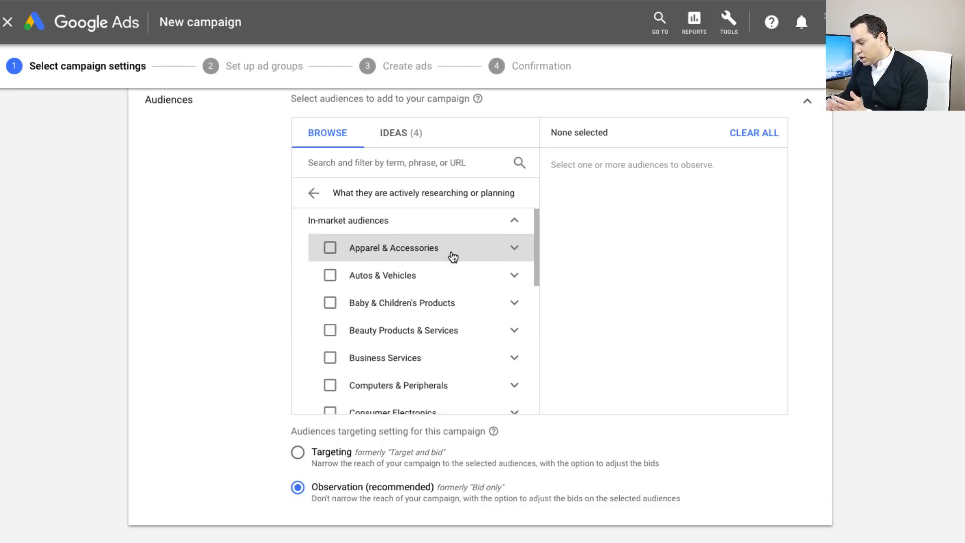
scroll(450, 257, "down", 5)
scroll(453, 258, "down", 5)
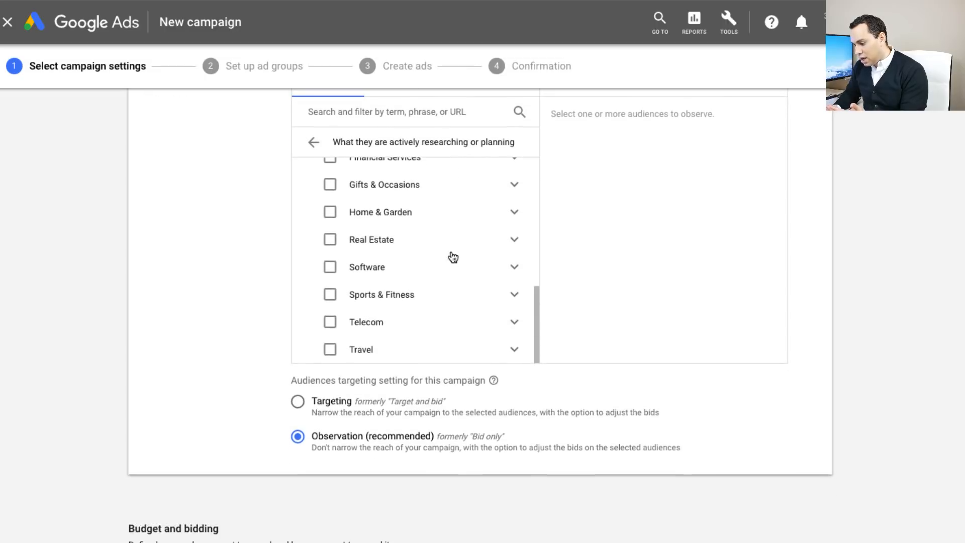
scroll(452, 257, "up", 10)
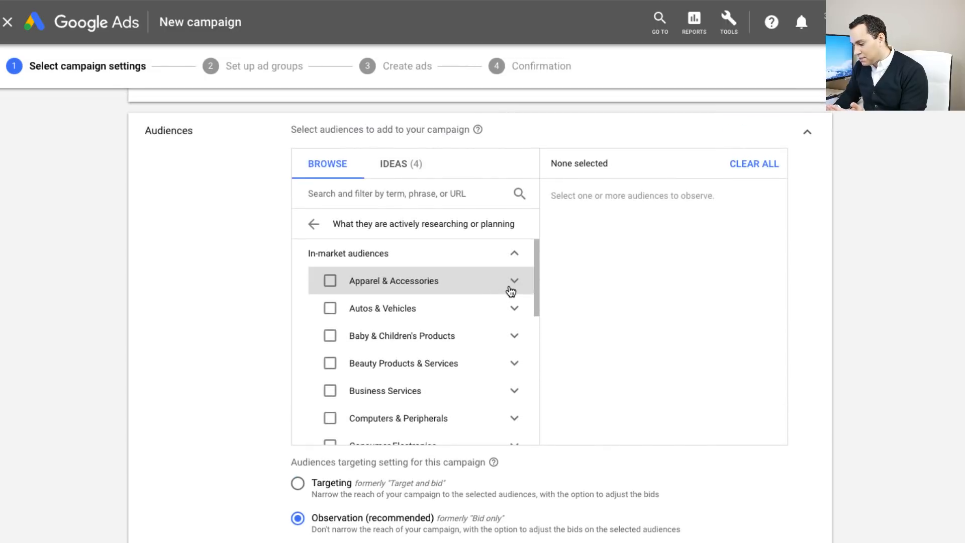
- Expand and examine the in-market categories from Apparel & Accessories through Computers & Peripherals
left_click(510, 282)
scroll(449, 314, "down", 6)
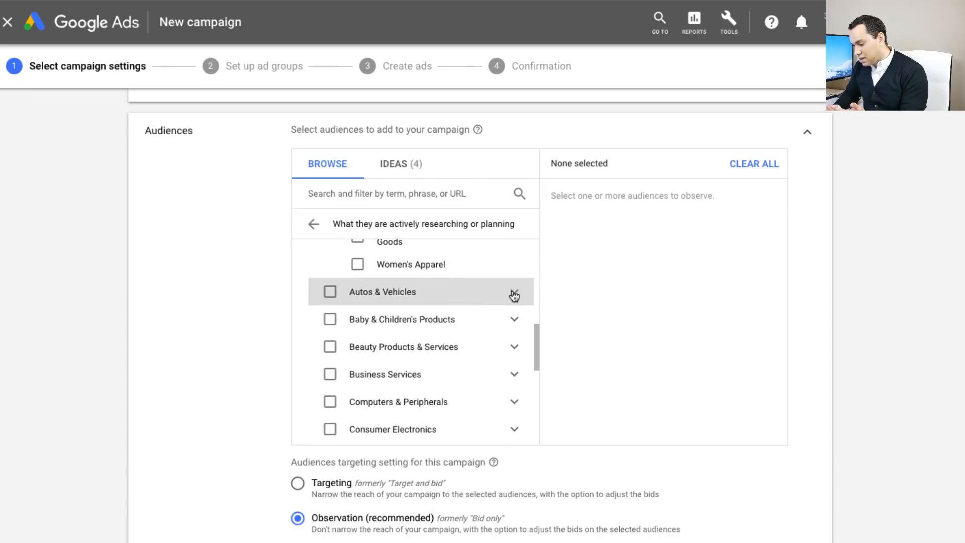
left_click(511, 294)
scroll(467, 306, "down", 3)
scroll(482, 297, "up", 1)
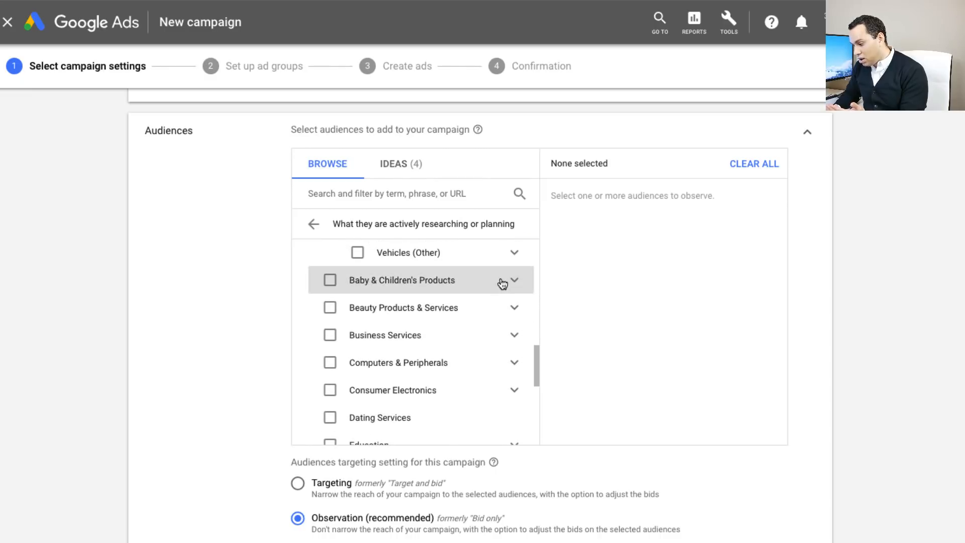
left_click(515, 281)
scroll(481, 312, "down", 5)
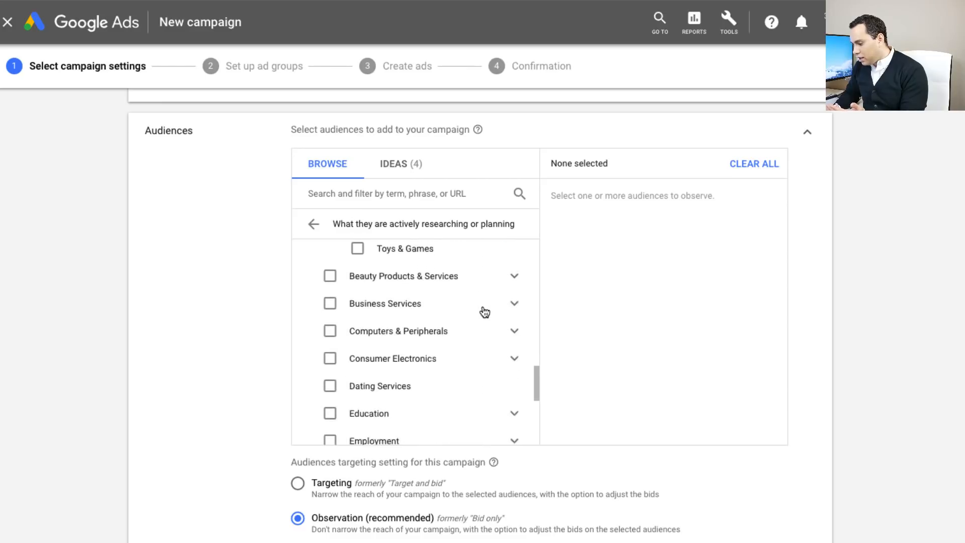
left_click(518, 267)
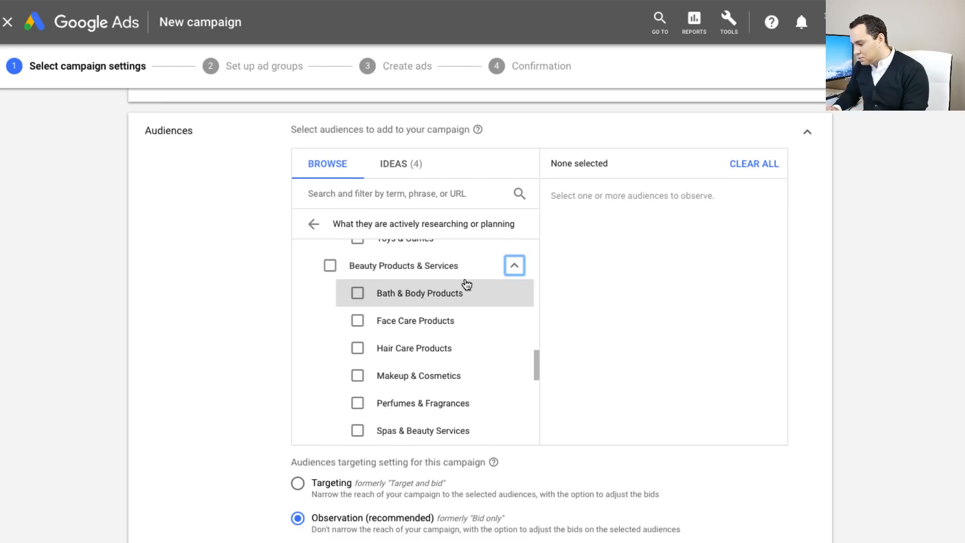
scroll(465, 281, "down", 3)
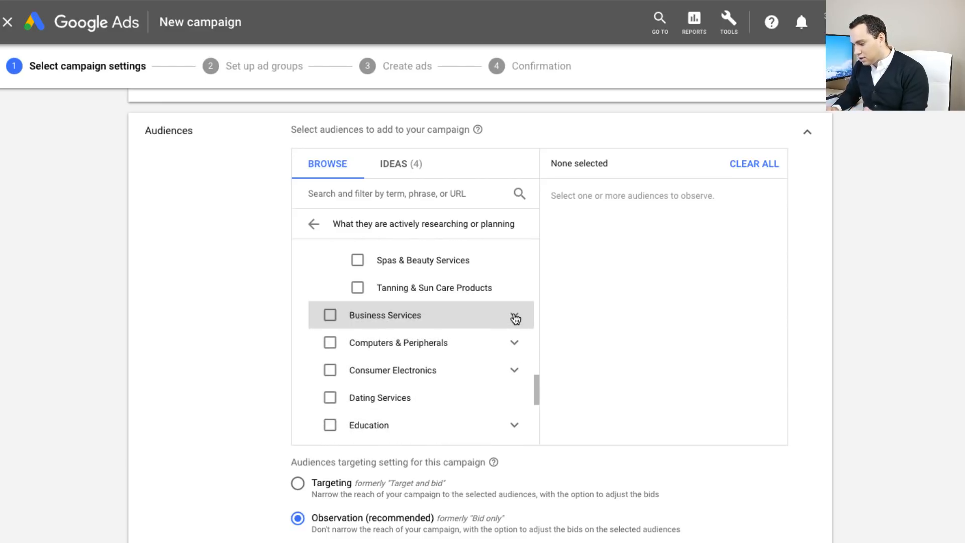
left_click(515, 317)
scroll(432, 302, "down", 5)
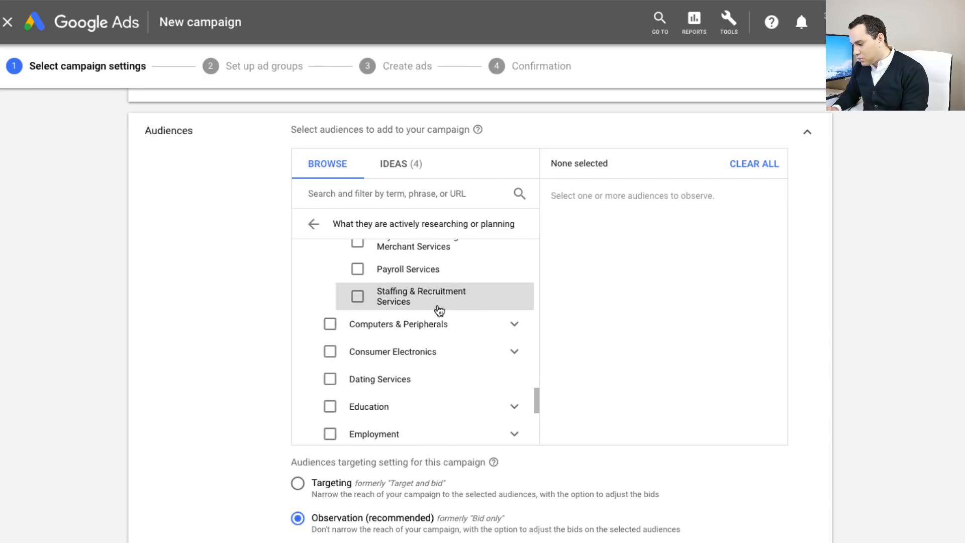
left_click(513, 324)
scroll(513, 328, "down", 3)
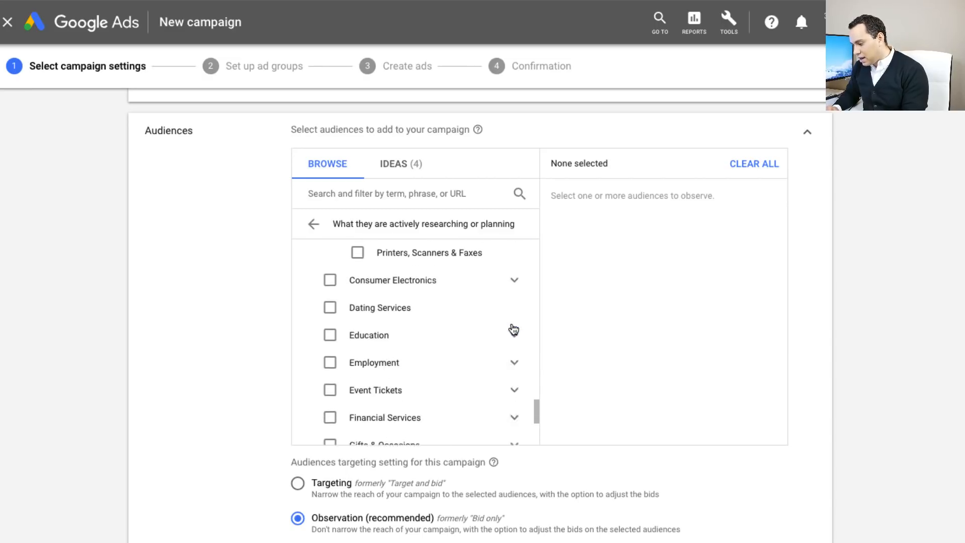
scroll(513, 330, "down", 1)
left_click(515, 295)
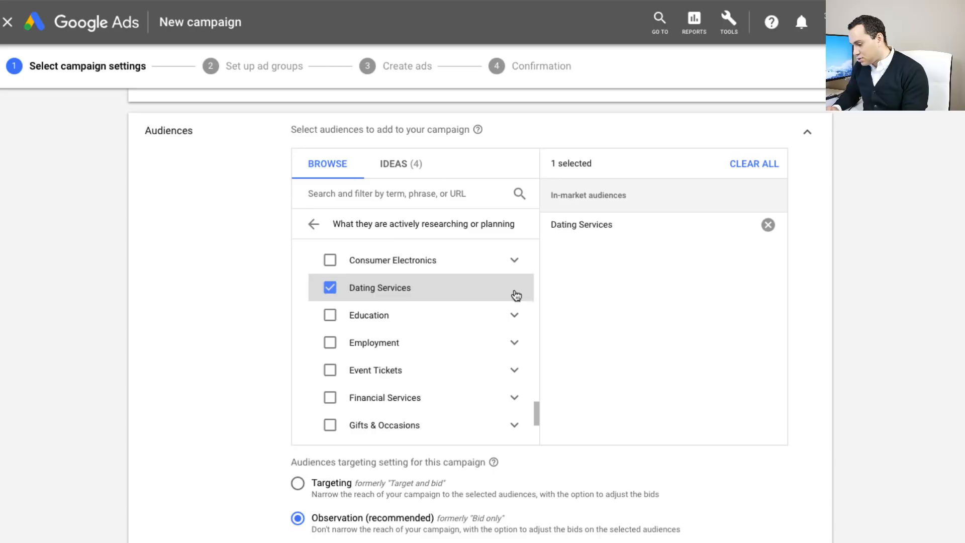
left_click(513, 261)
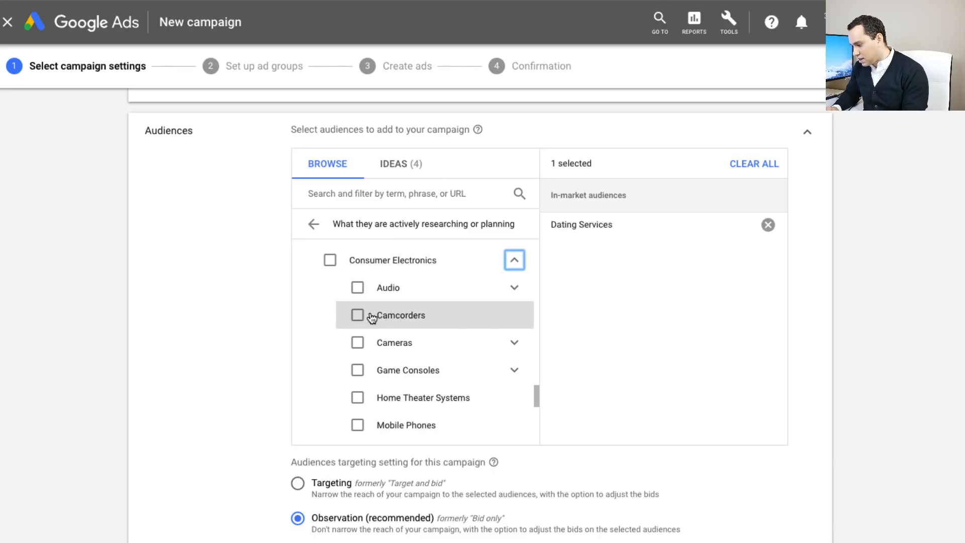
scroll(372, 318, "up", 2)
left_click(768, 225)
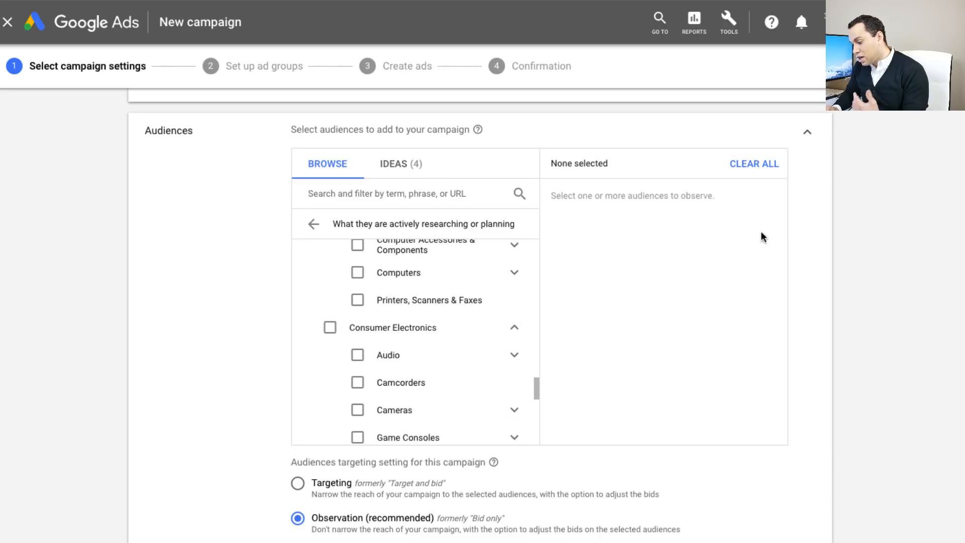
- Add the Advertising & Marketing Services and SEO & SEM Services in-market audiences, found under Business Services, to the campaign
scroll(430, 304, "up", 5)
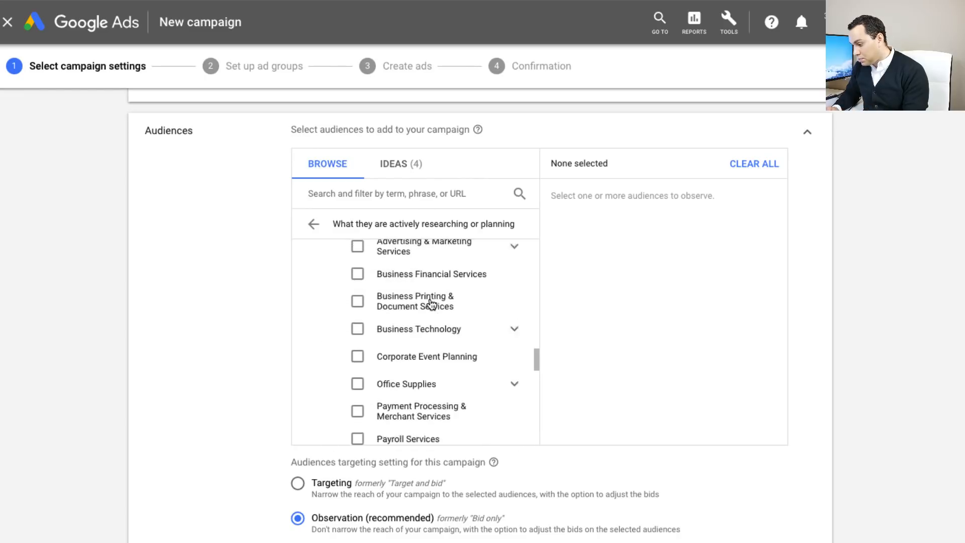
scroll(431, 304, "up", 2)
scroll(431, 304, "down", 1)
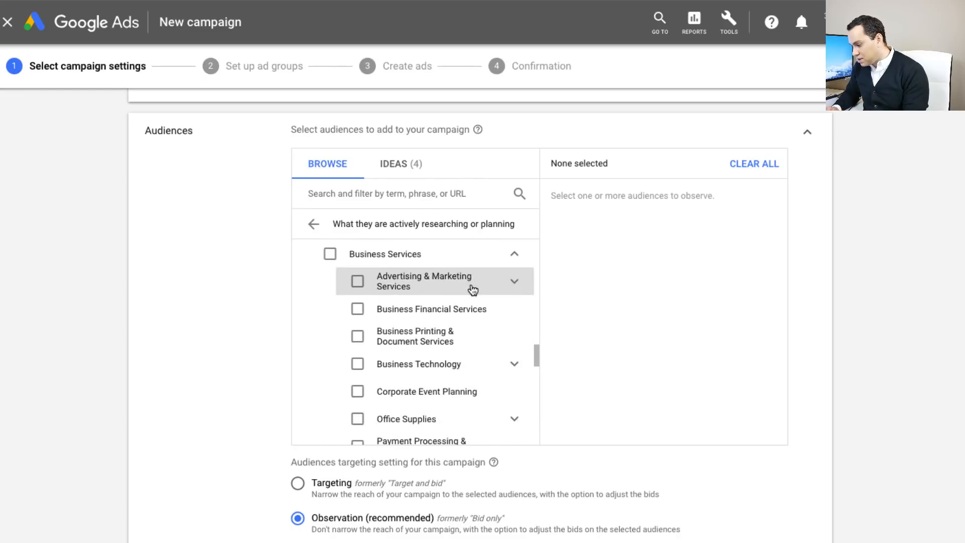
left_click(515, 285)
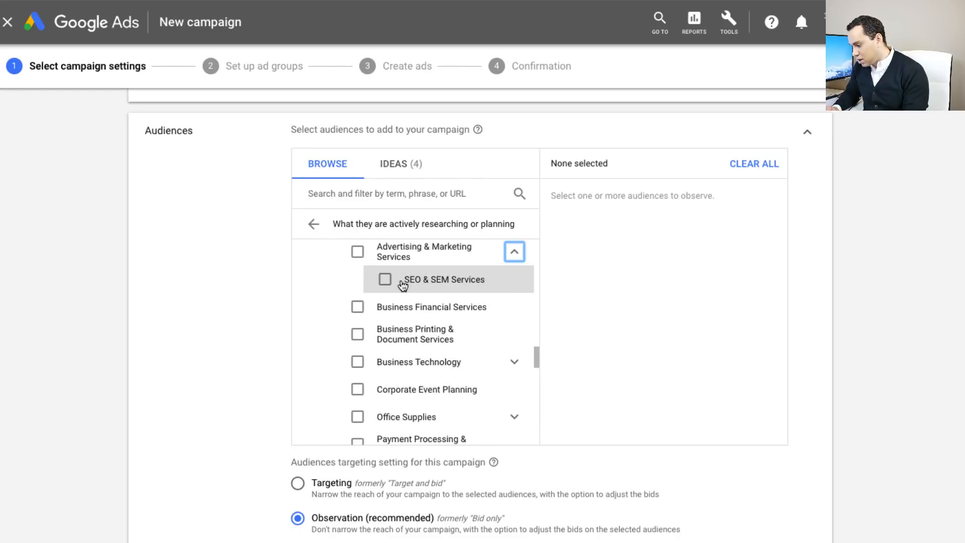
left_click(357, 251)
left_click(384, 280)
scroll(383, 282, "up", 1)
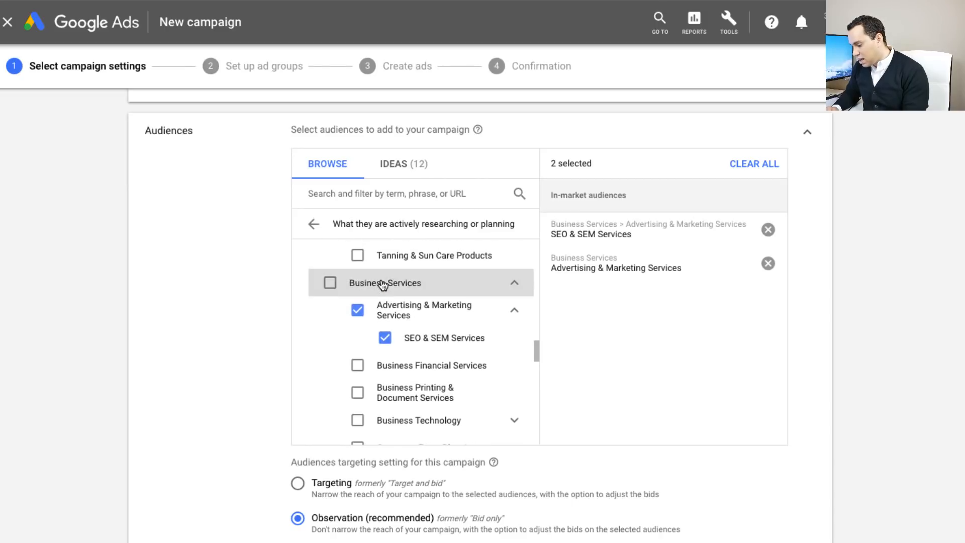
scroll(425, 364, "down", 4)
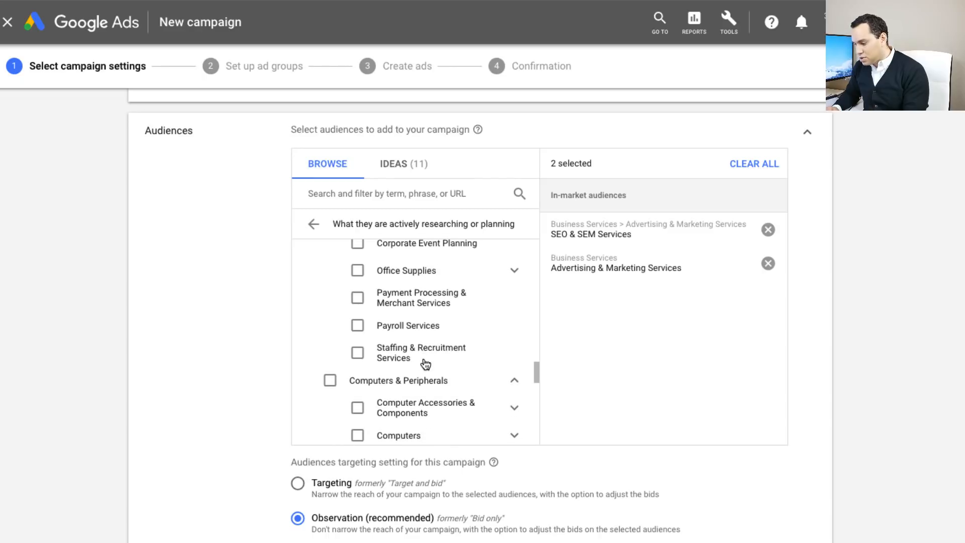
scroll(439, 325, "down", 3)
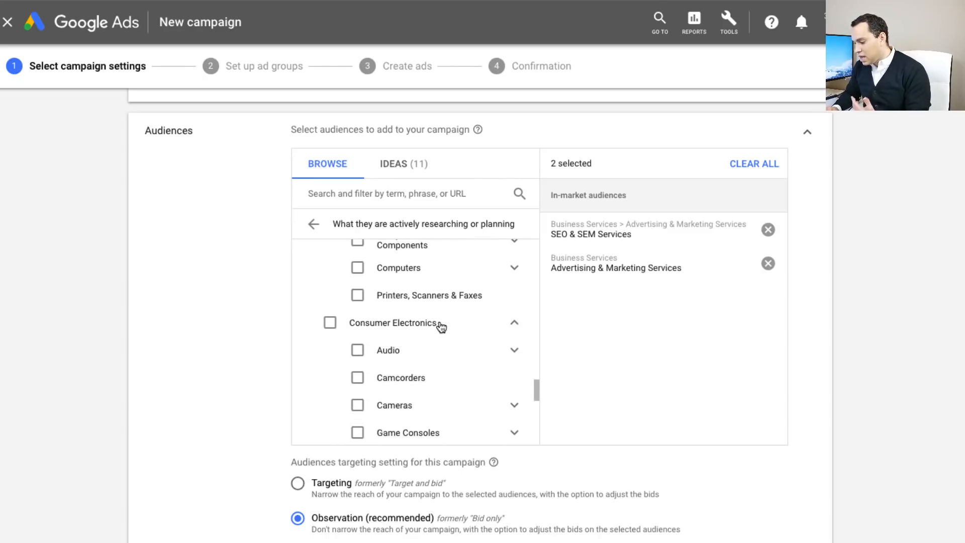
- Set the campaign's average daily budget to $10 and expand the delivery method options
scroll(441, 327, "down", 8)
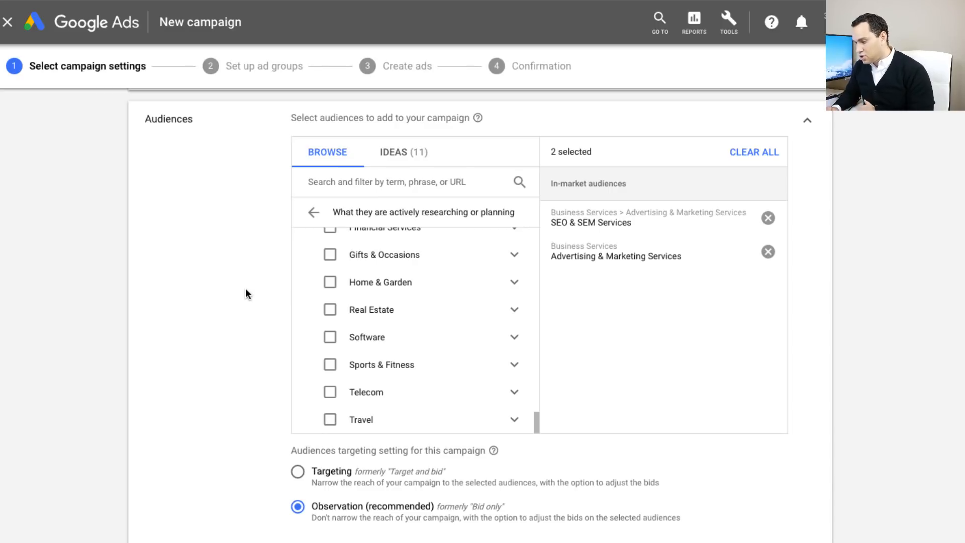
scroll(246, 290, "down", 4)
scroll(245, 249, "up", 1)
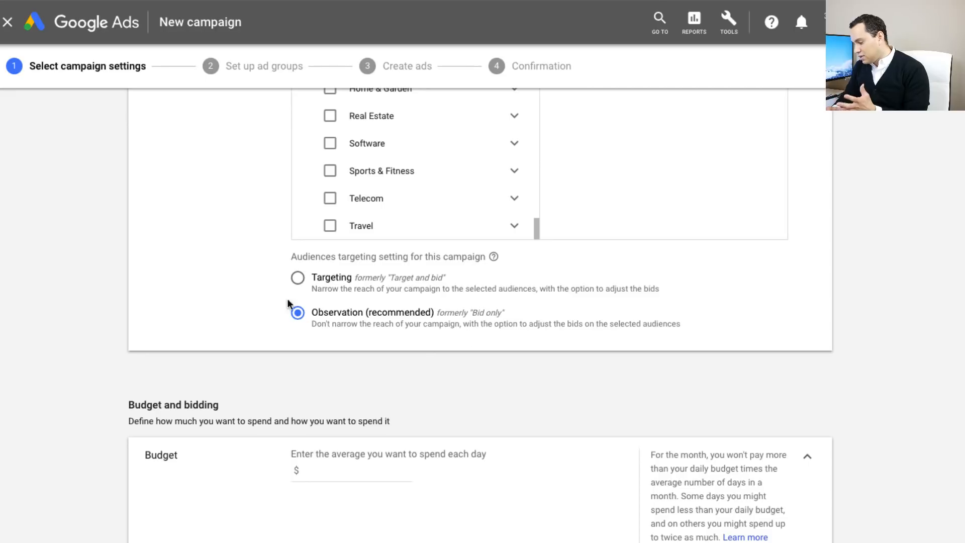
scroll(225, 272, "down", 5)
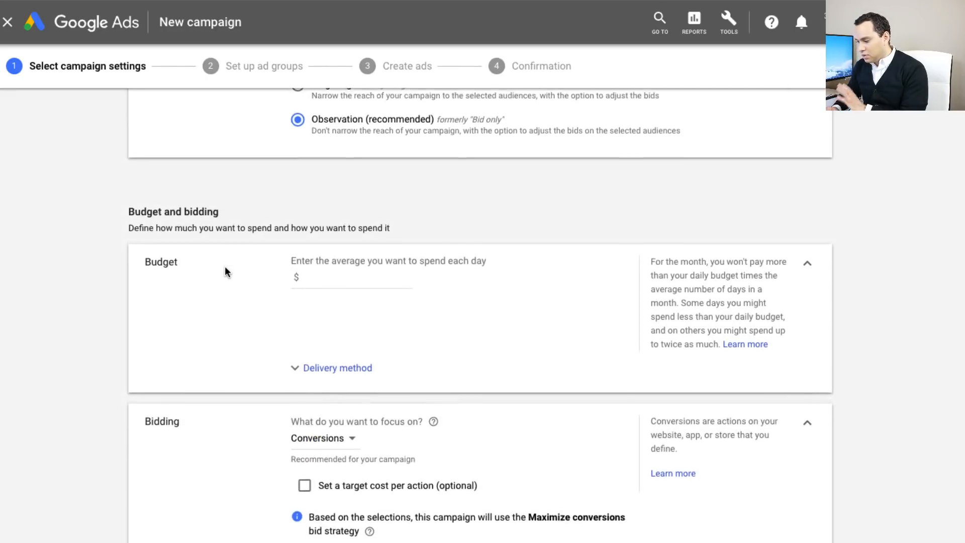
scroll(224, 267, "down", 1)
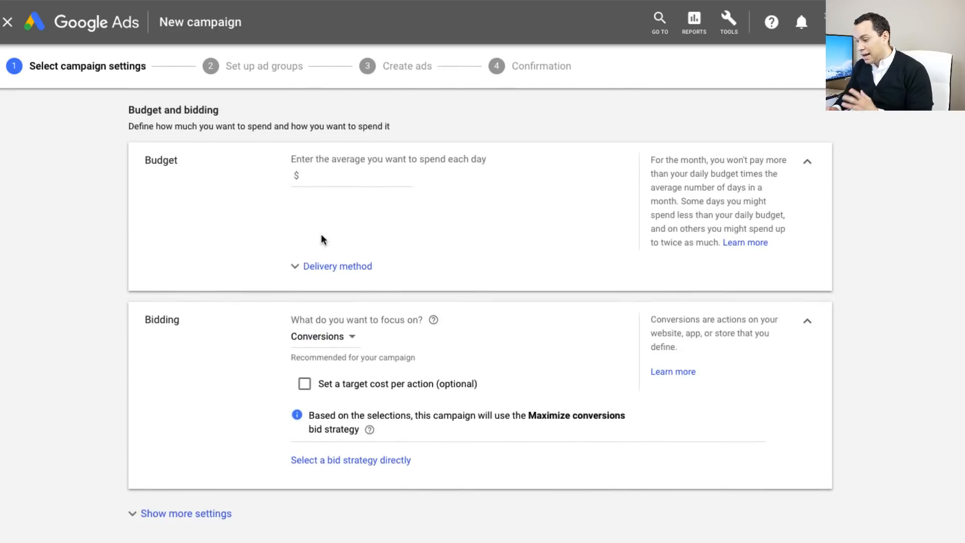
left_click(382, 175)
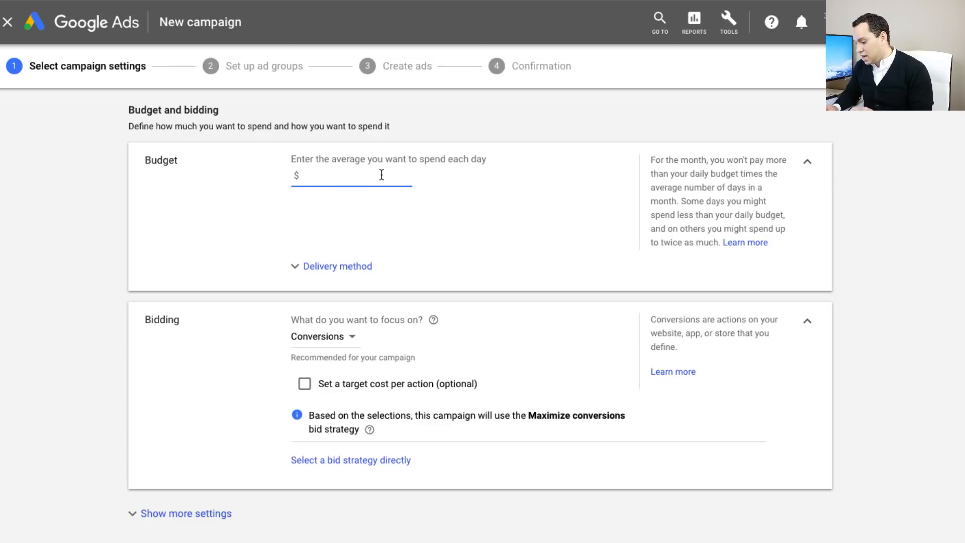
type("10")
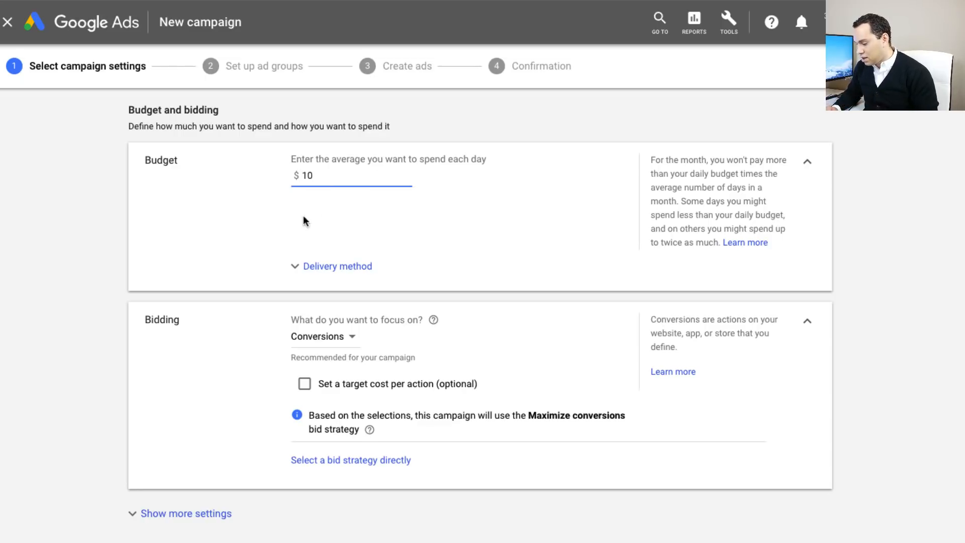
left_click(322, 268)
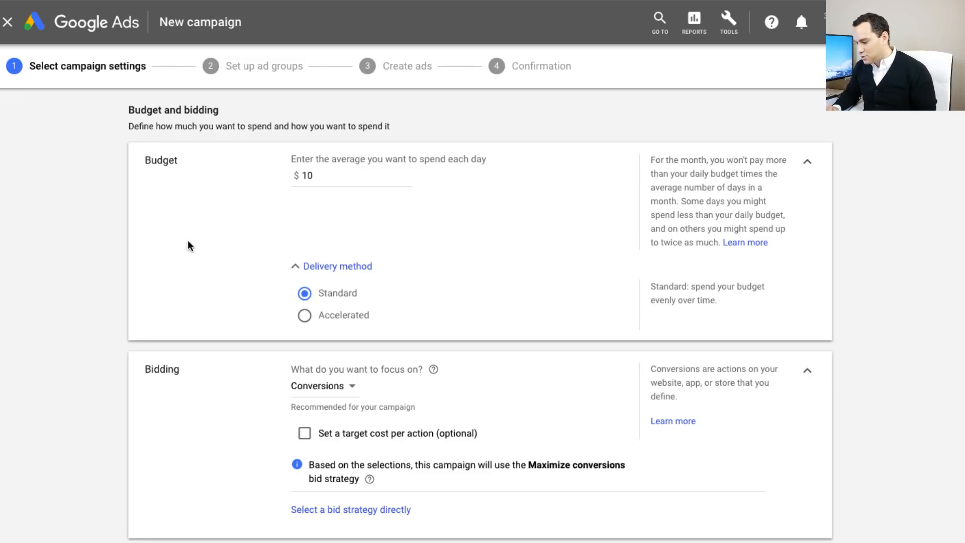
- Set the bidding focus to Clicks with a maximum CPC bid limit of $2.00
scroll(188, 246, "down", 5)
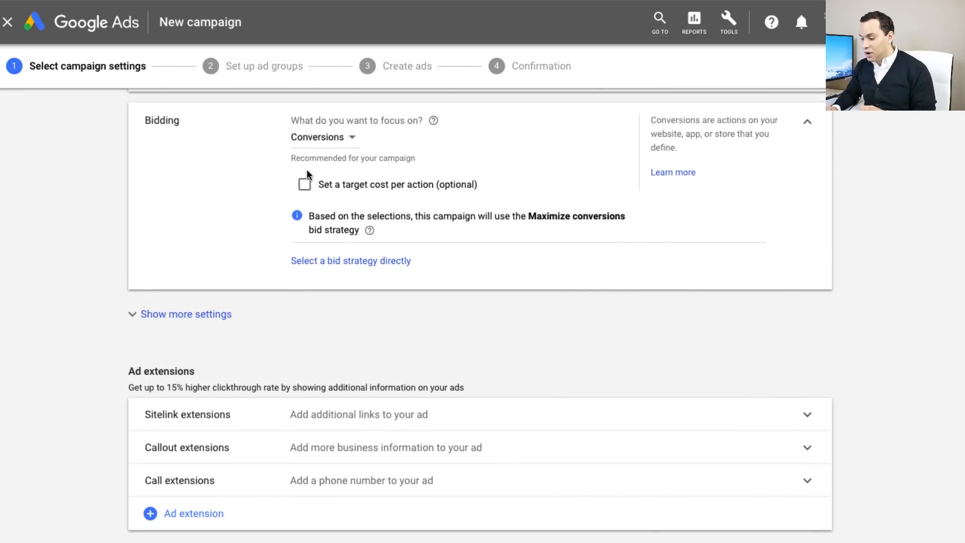
left_click(341, 139)
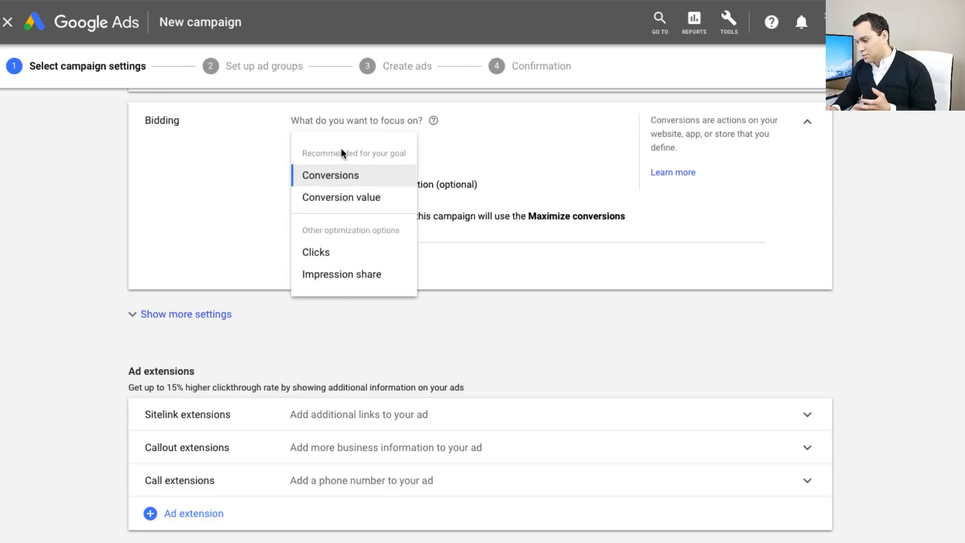
left_click(312, 252)
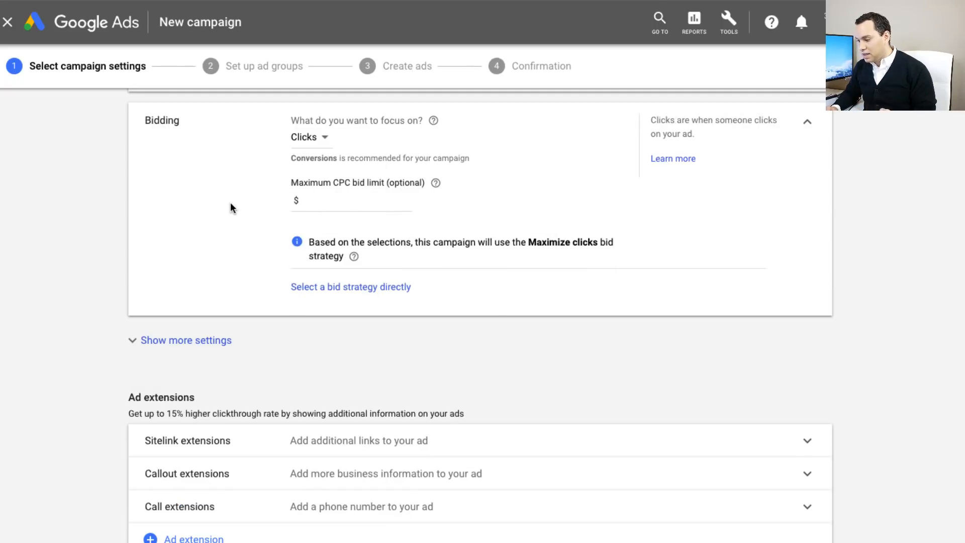
left_click(367, 199)
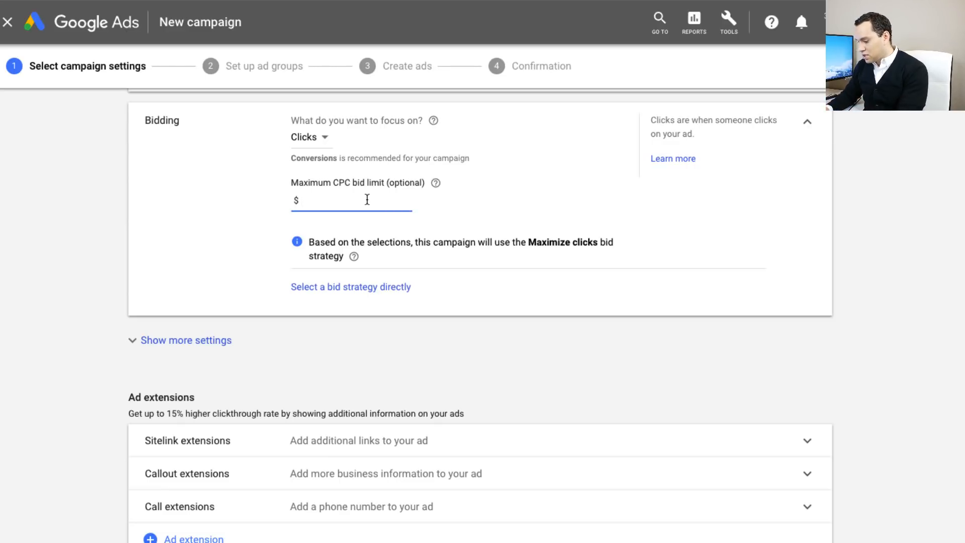
type("2.0")
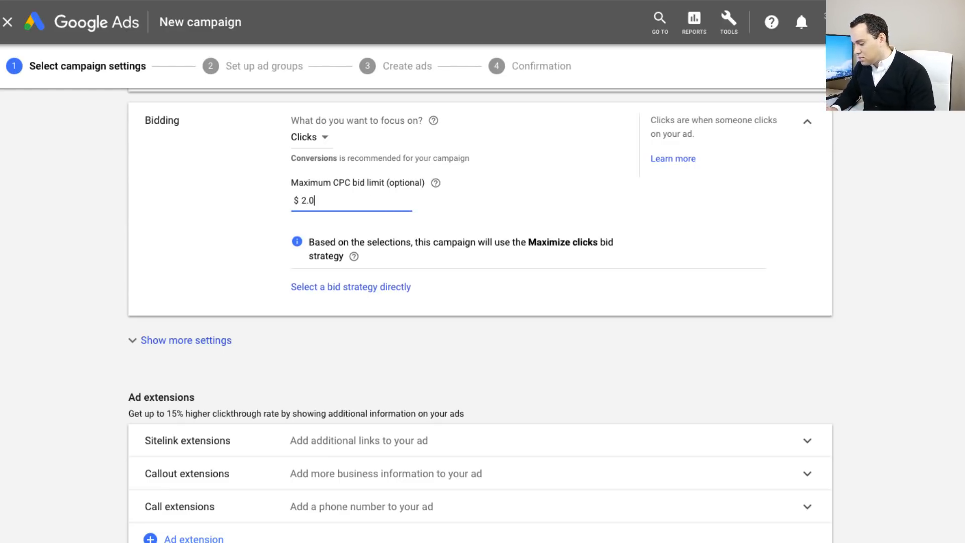
left_click(200, 192)
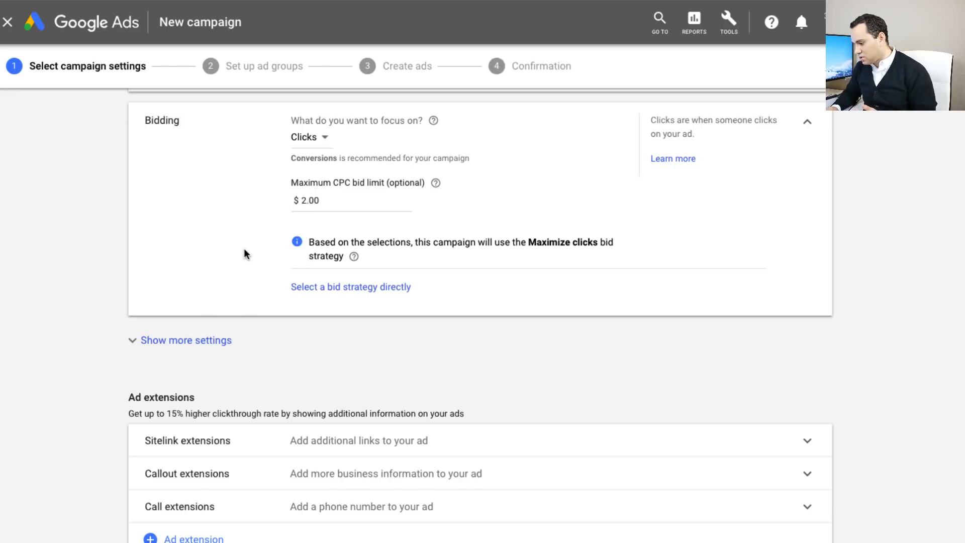
- Look over the ad schedule and ad rotation options in the additional settings, and save the campaign settings to continue to ad groups
scroll(243, 248, "down", 1)
scroll(245, 252, "down", 1)
left_click(213, 235)
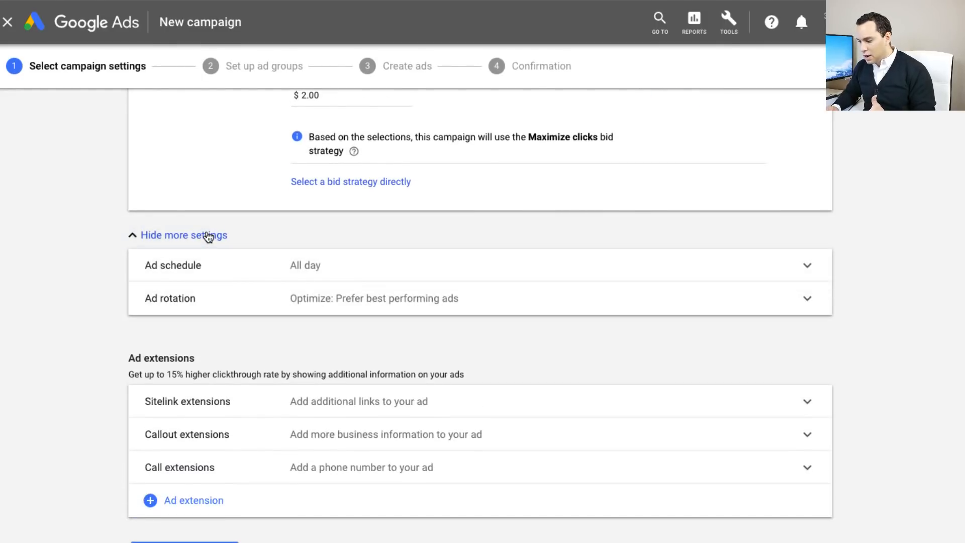
scroll(270, 272, "down", 1)
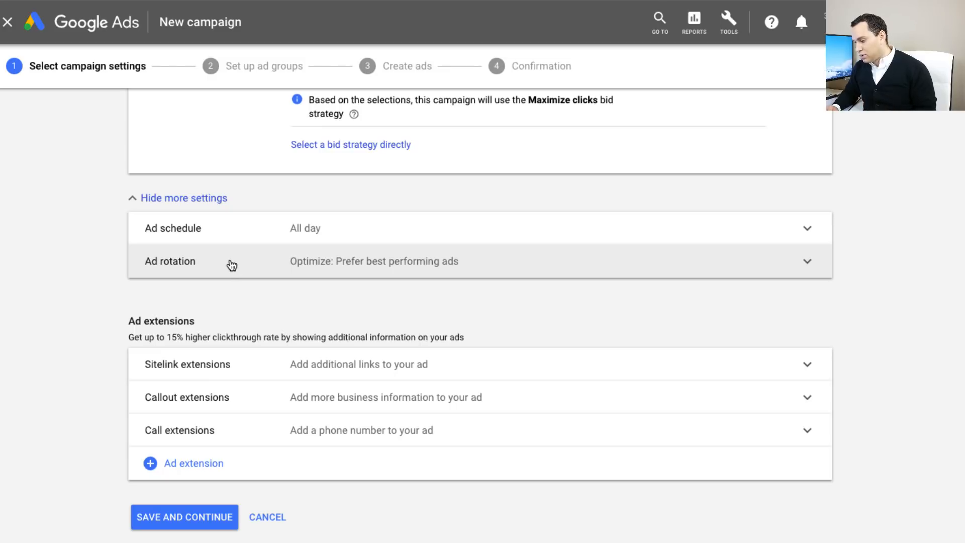
left_click(230, 262)
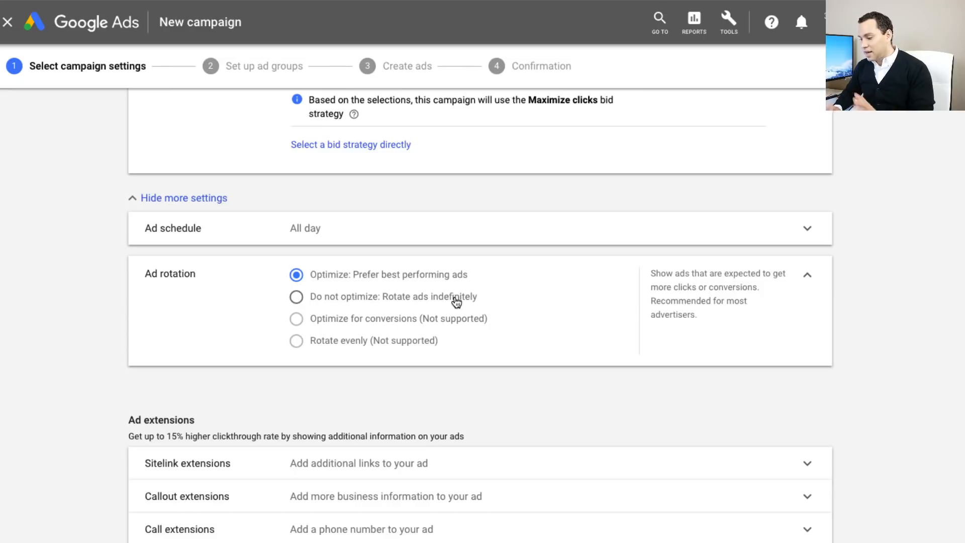
scroll(551, 246, "down", 3)
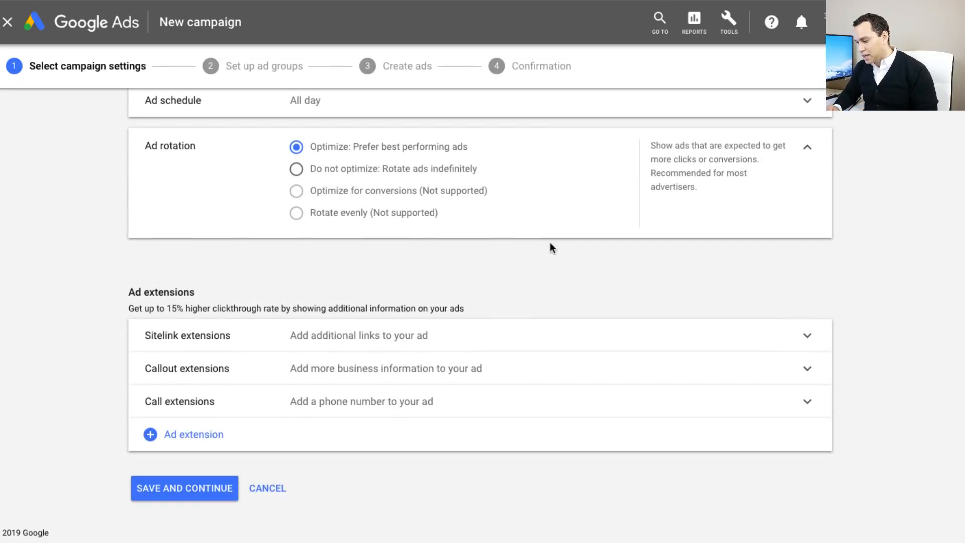
left_click(184, 491)
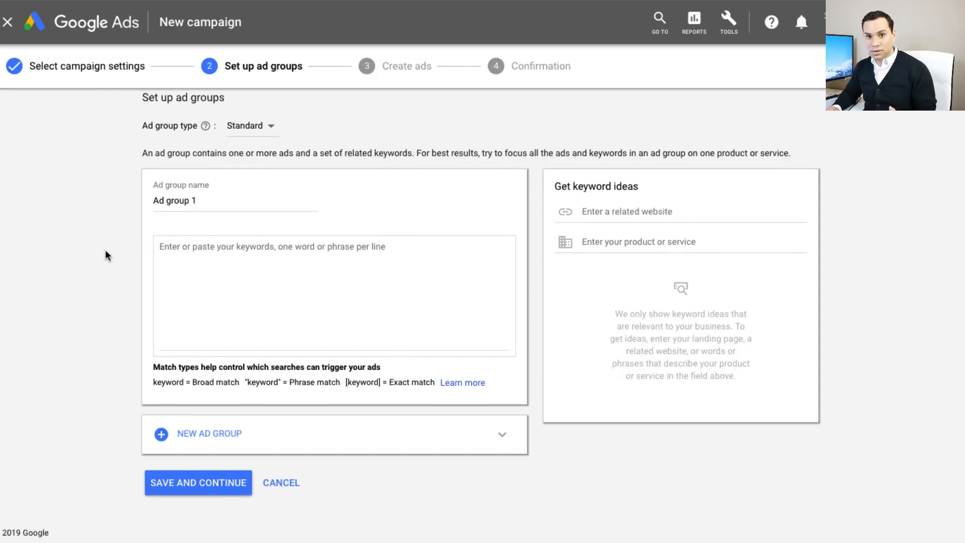
- Enter the keywords Buy [Product], Buy [Product] online, Where to buy [Product] and Where to buy [Product] online, and name the ad group "Buy - Product"
left_click(282, 250)
type("Buy [Product] Buy [Product] online Where to buy [Product] Where to buy [Product] online")
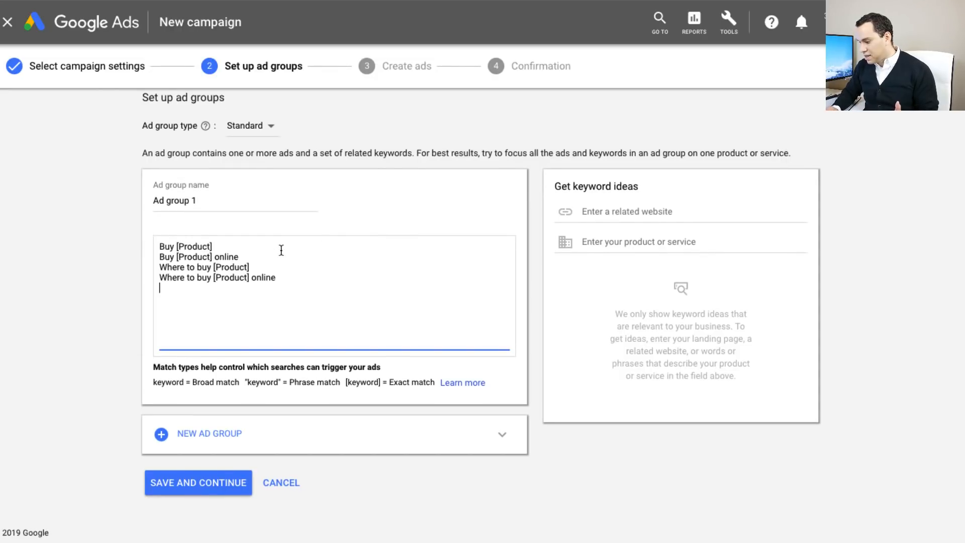
triple_click(206, 200)
type("B")
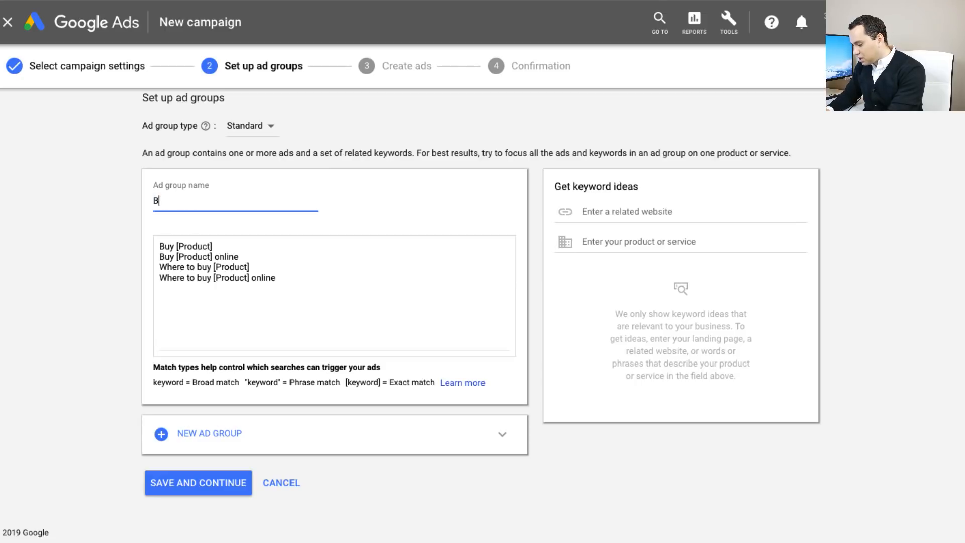
type("uy")
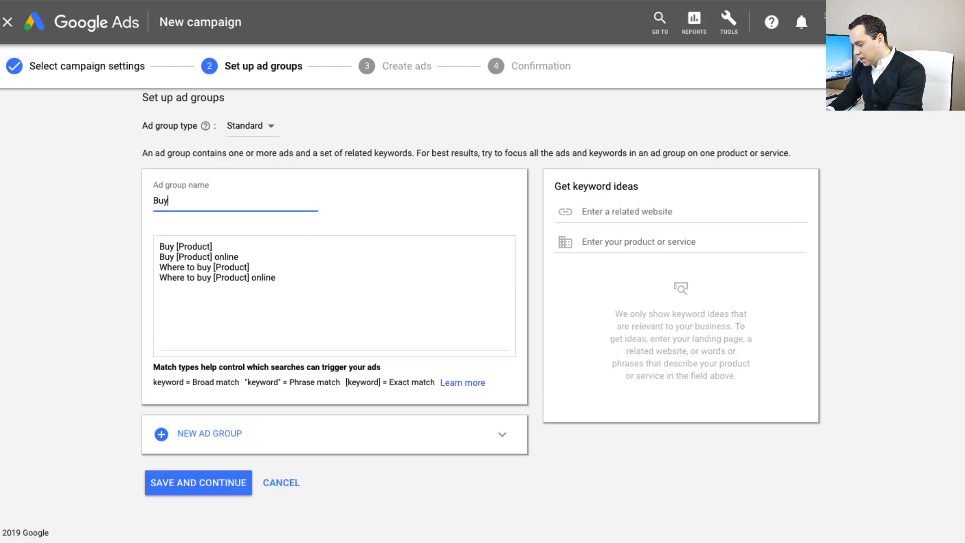
type(" - Product")
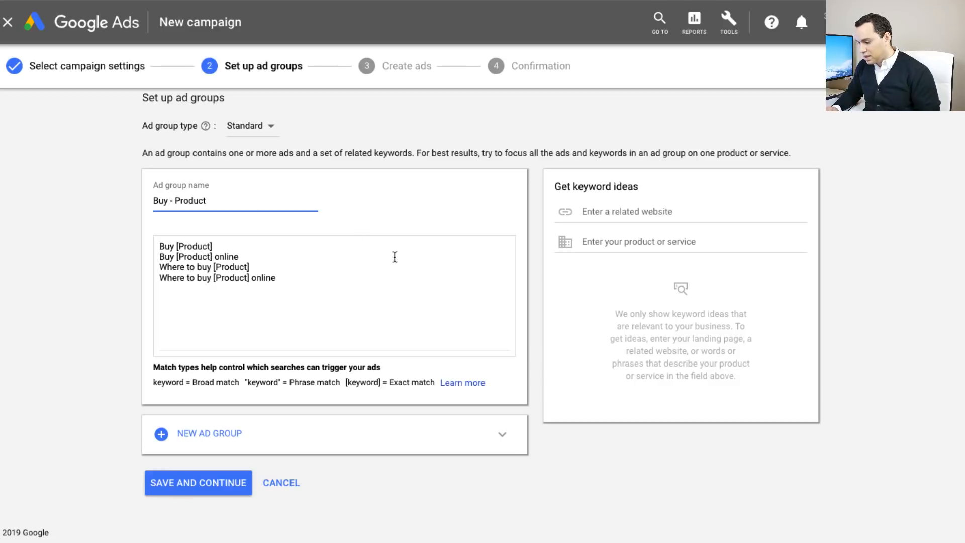
- Duplicate the four keywords below the originals, separated by a blank line
left_click(321, 276)
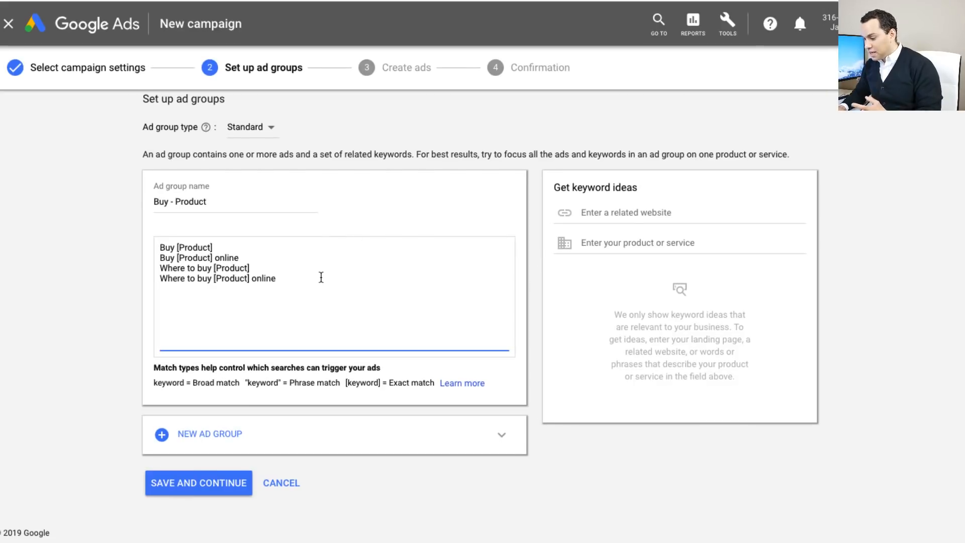
key("ctrl+a")
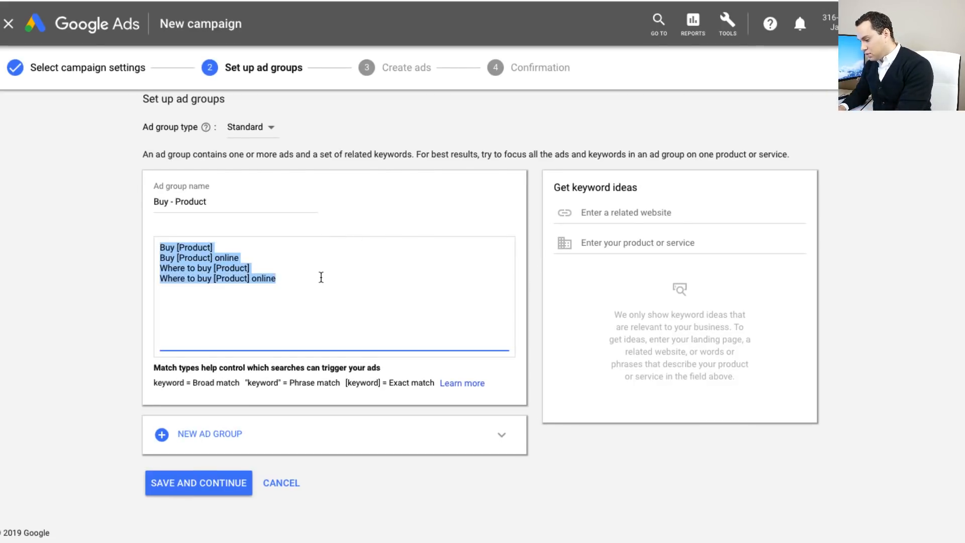
key("ctrl+c")
key("Right")
key("Return")
key("Return")
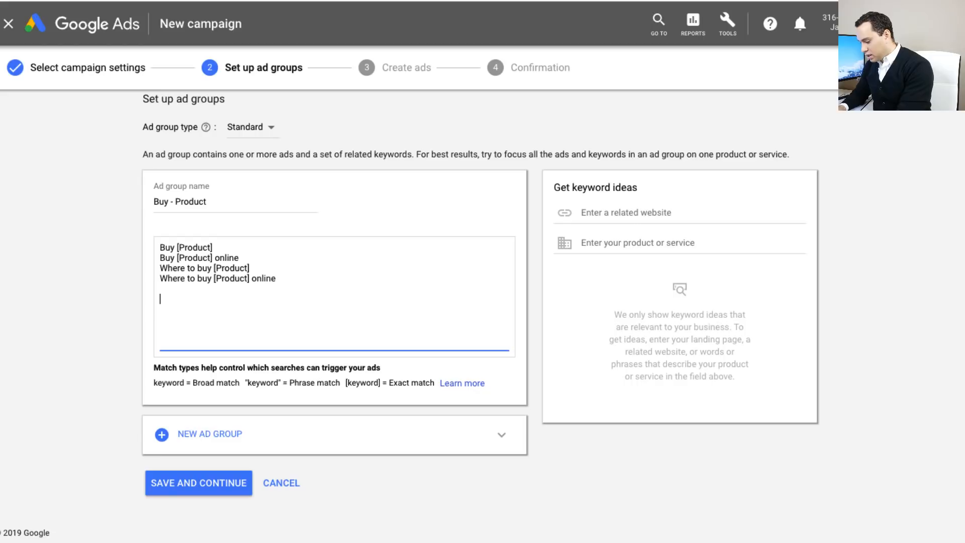
key("ctrl+v")
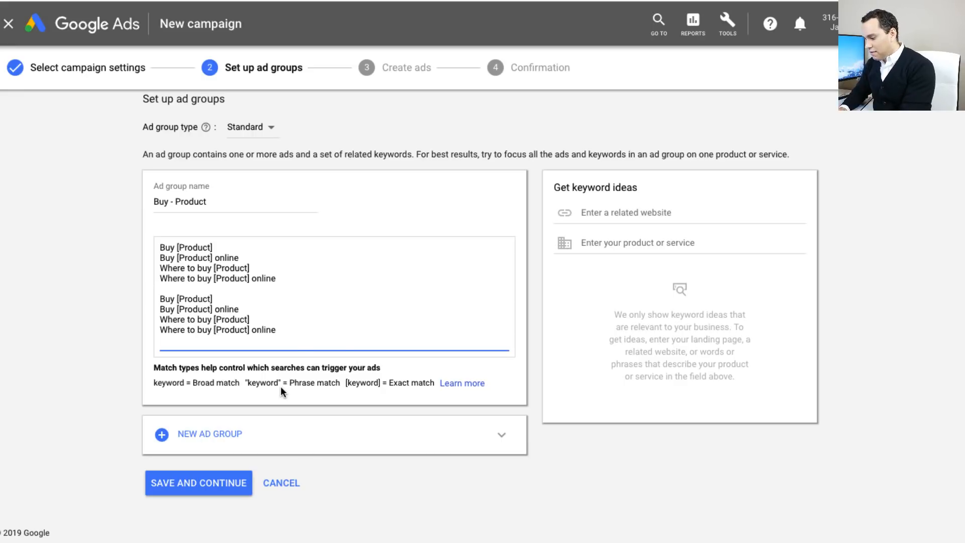
- Add a closing quotation mark to the end of each of the four duplicated keywords
type("\"")
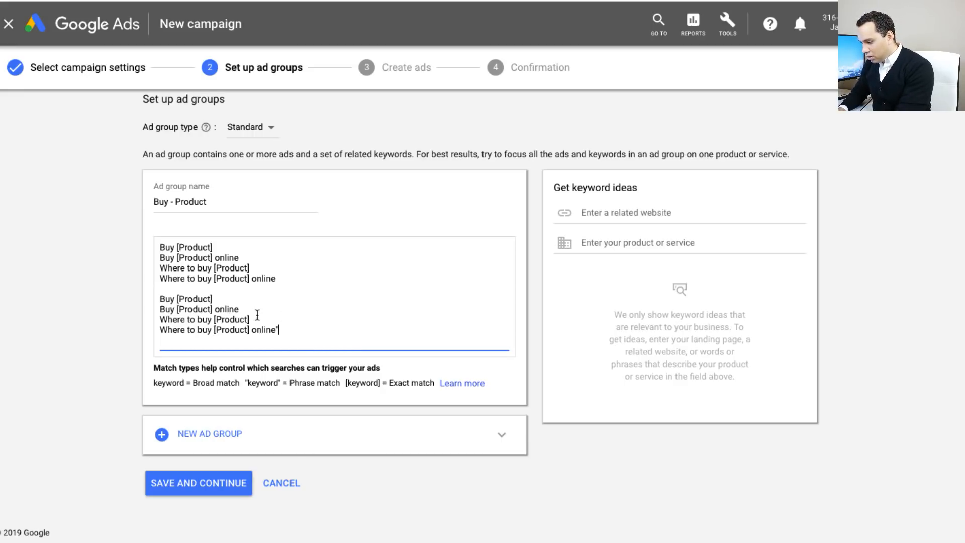
type("\"")
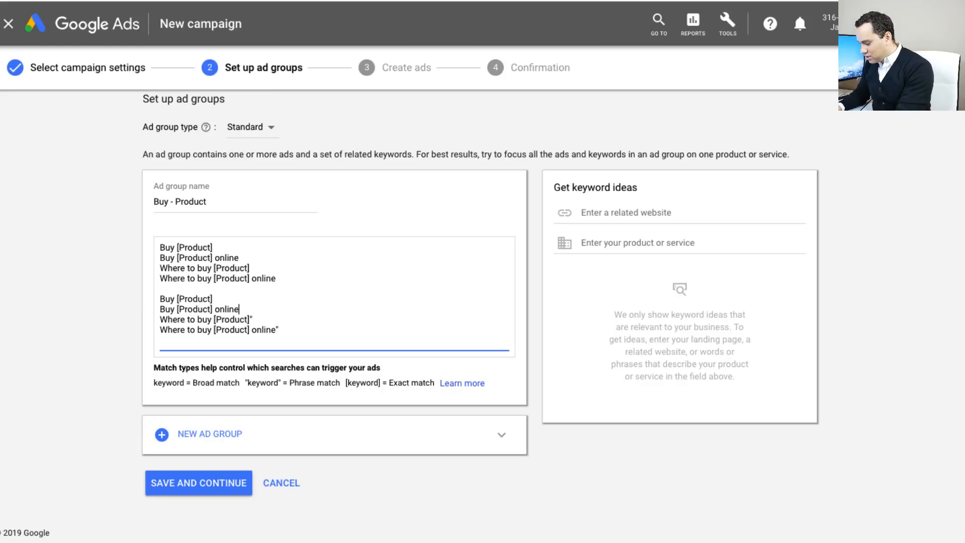
type("\"")
key("Up")
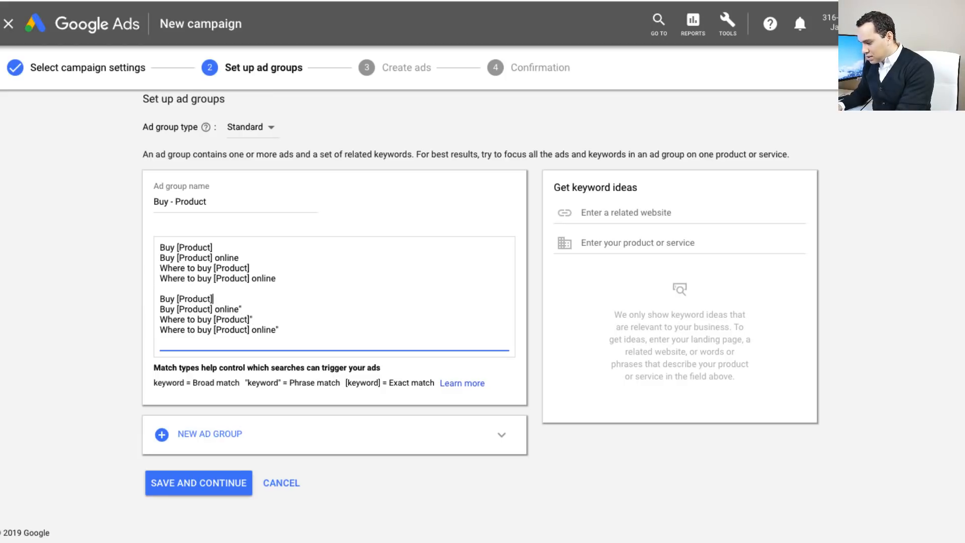
type("\"")
- Add an opening quotation mark before each of the four duplicated keywords to make them phrase match
left_click(156, 296)
left_click(159, 299)
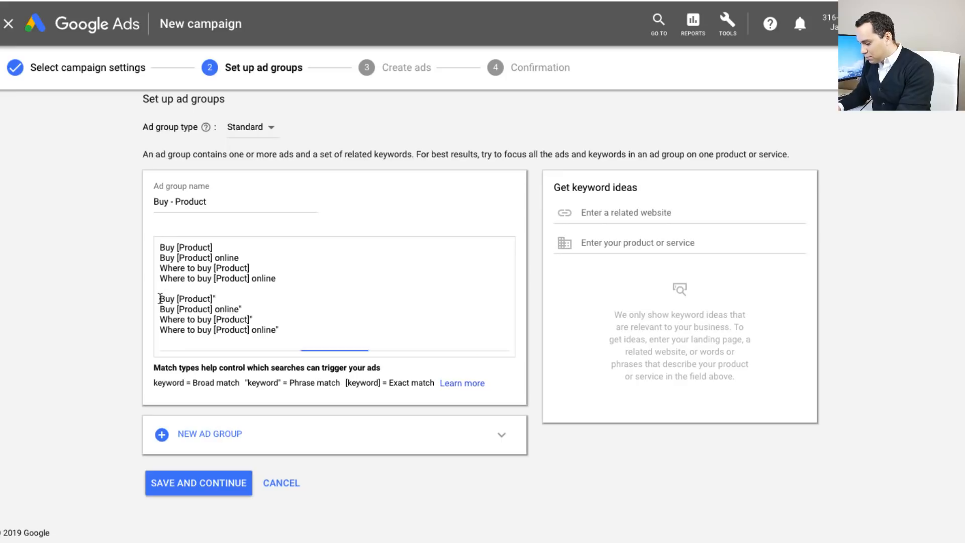
type("\"")
key("Left")
key("Down")
type("\"")
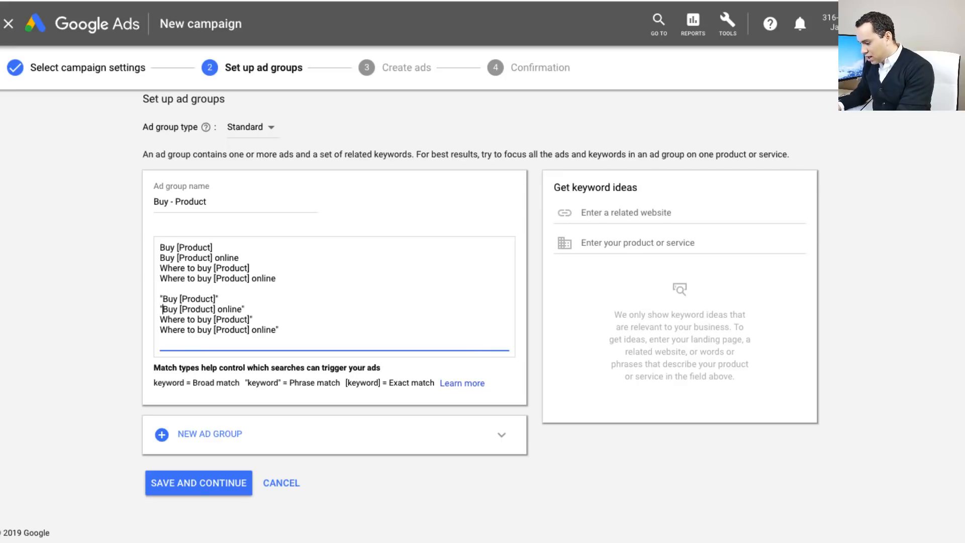
key("End")
key("Right")
type("\"")
key("Down")
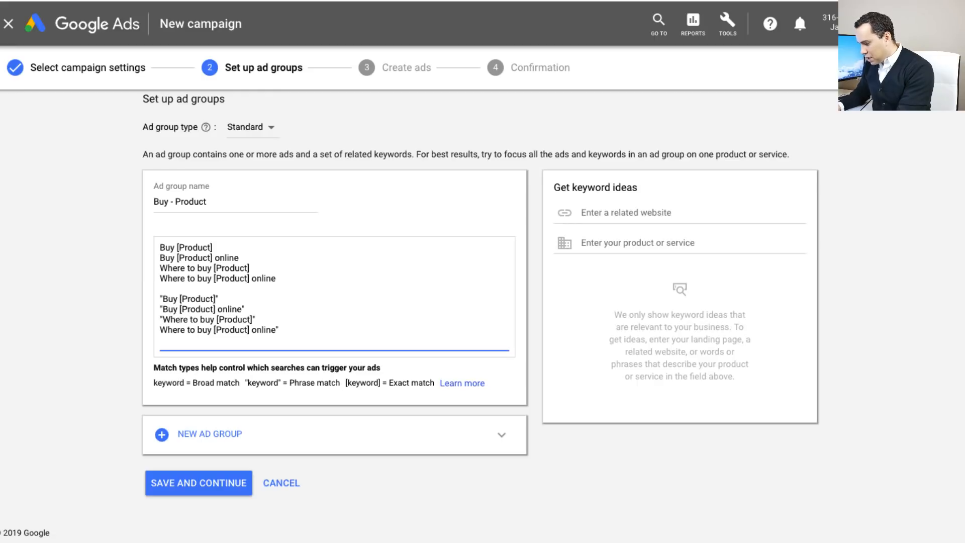
type("\"")
- Paste a third copy of the four keywords below the phrase match block, separated by a blank line
key("End")
key("Return")
key("Return")
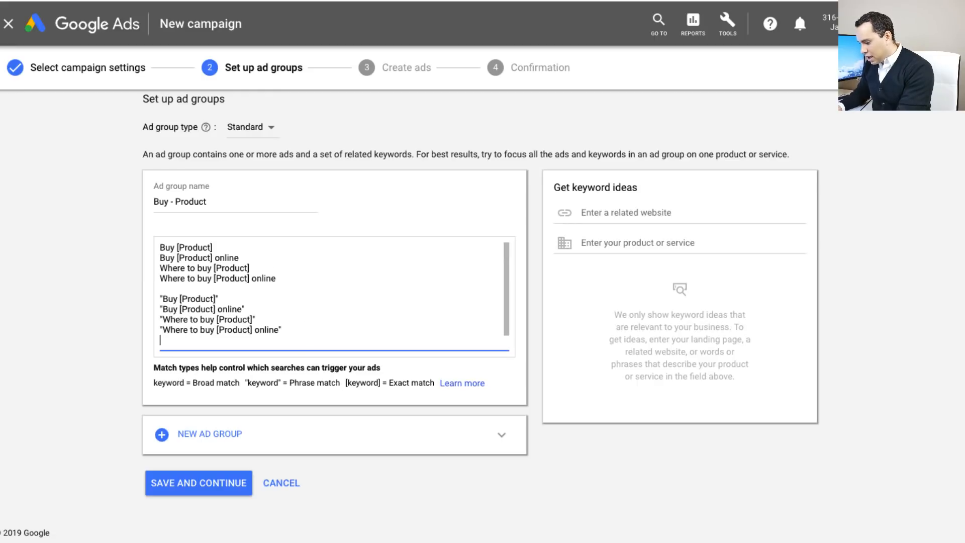
key("ctrl+v")
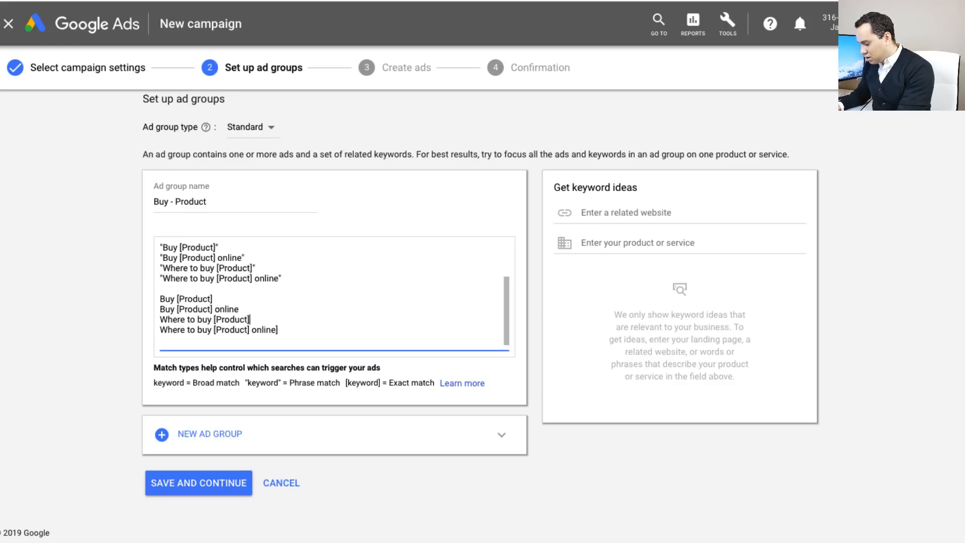
- Add a closing square bracket to the end of the first three keywords in the third block of the Buy - Product ad group
type("]")
key("Up")
type("]")
key("Up")
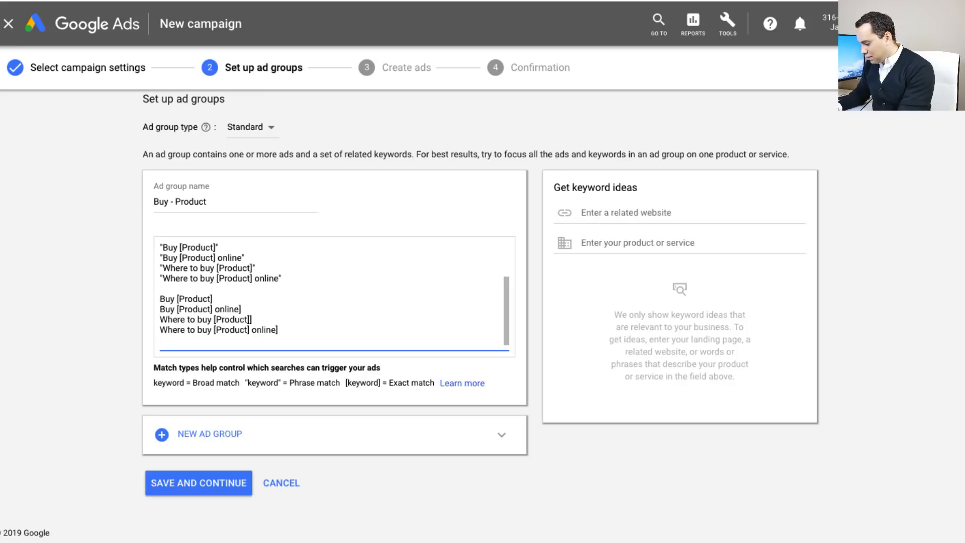
type("]")
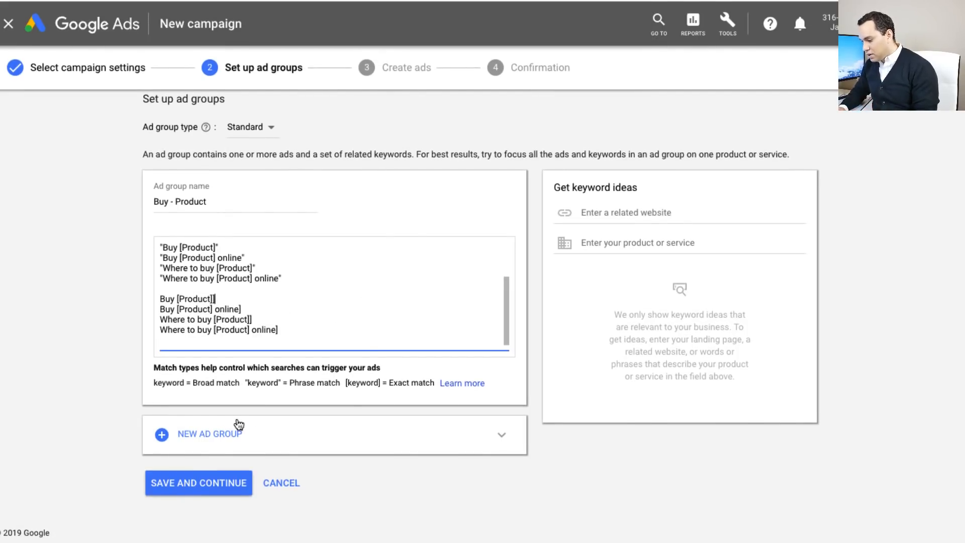
- Add a second ad group with the keywords New [Product], Brand new [Product], Best [Product] and Best [Product] online, repeated below a blank line
left_click(218, 434)
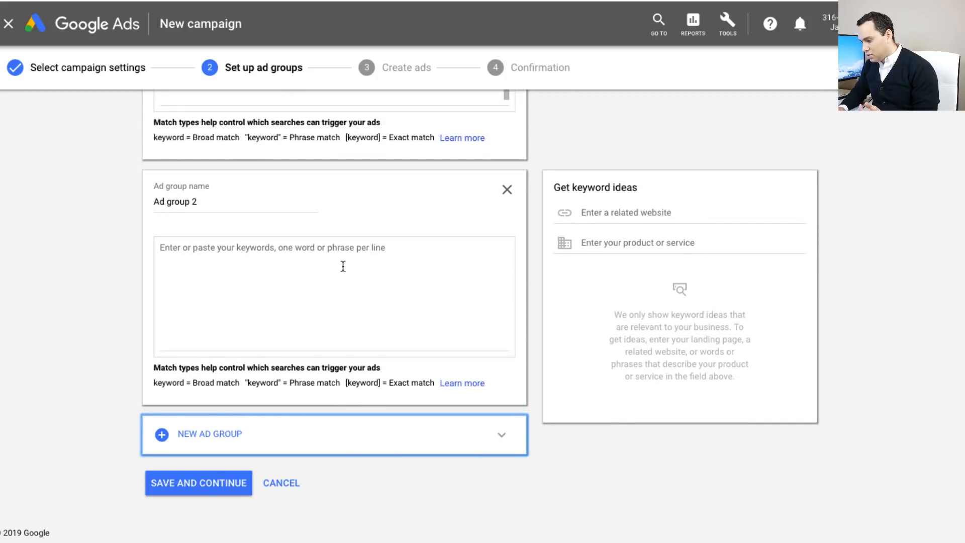
left_click(243, 254)
type("New [Product] Brand new [Product] Best [Product] Best [Product] online")
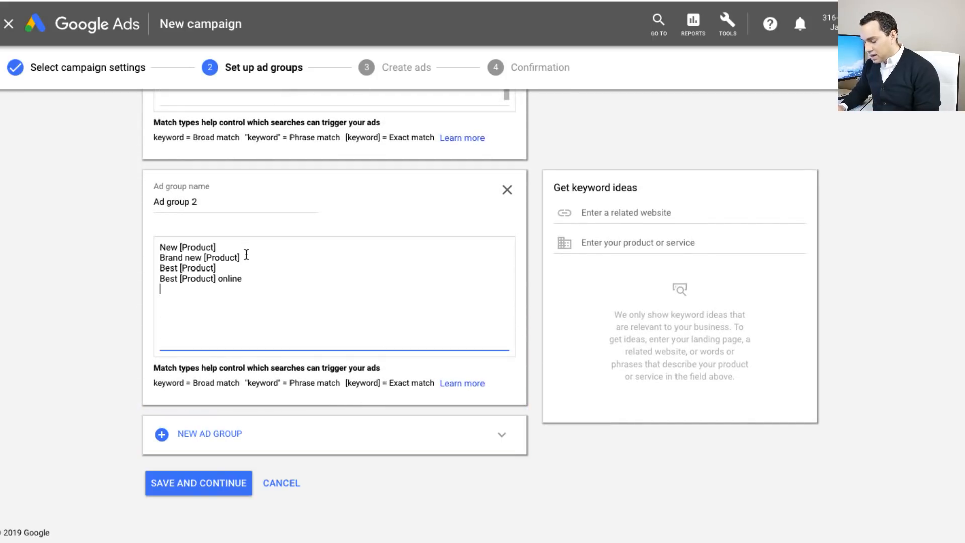
key("Return")
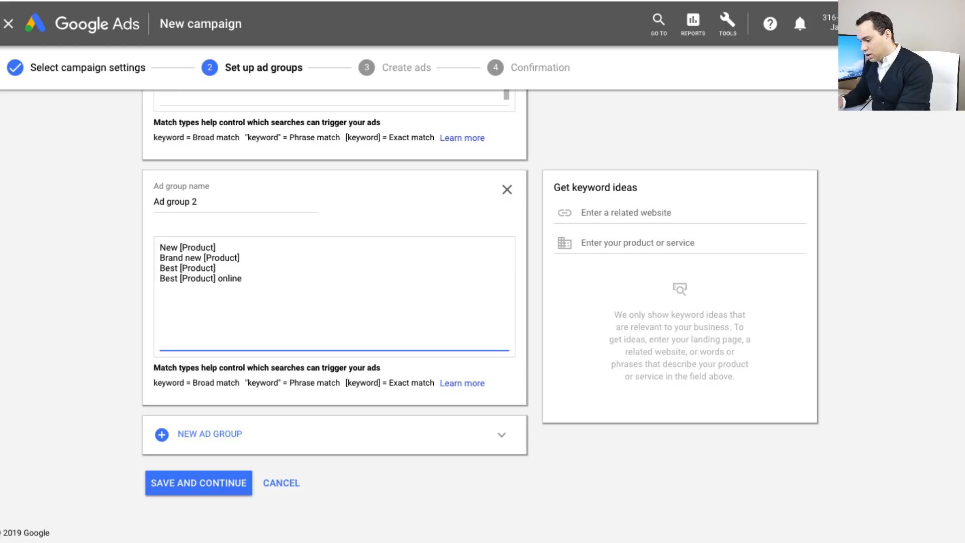
type("New [Product] Brand new [Product] Best [Product] Best [Product] online")
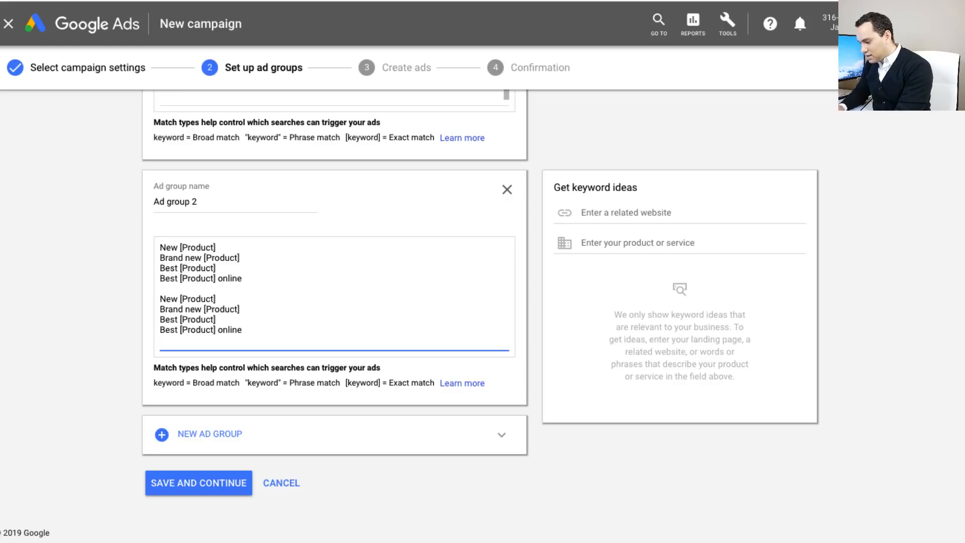
- Add an opening quotation mark before each of the four duplicated keywords in the second ad group
key("Up")
key("Up")
key("Up")
key("Up")
type("\"")
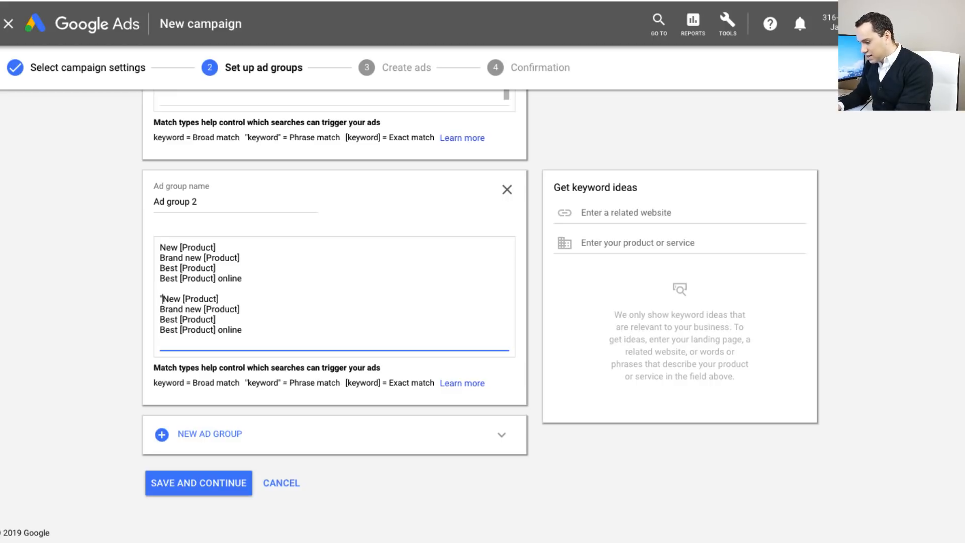
key("Left")
key("Down")
type("\"")
key("Left")
key("Down")
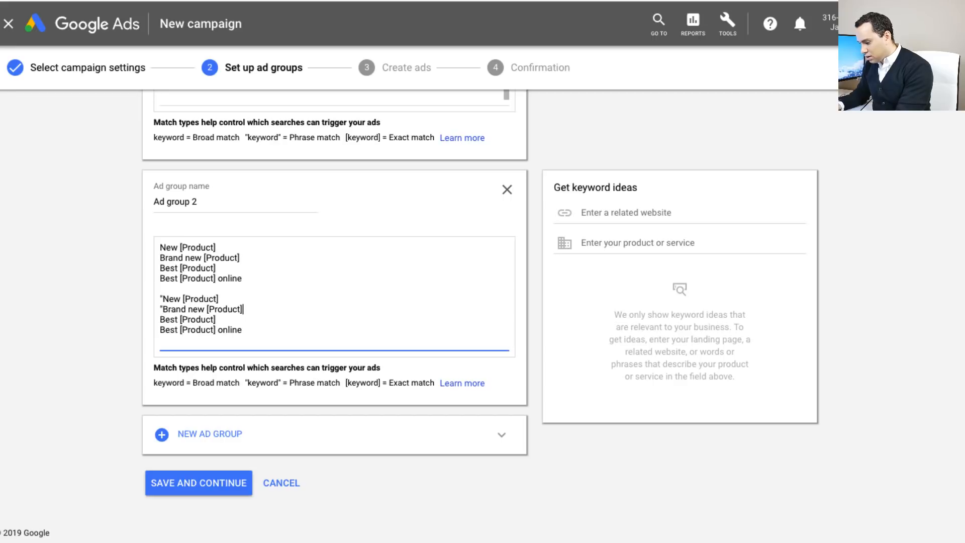
type("\"")
key("Left")
key("Down")
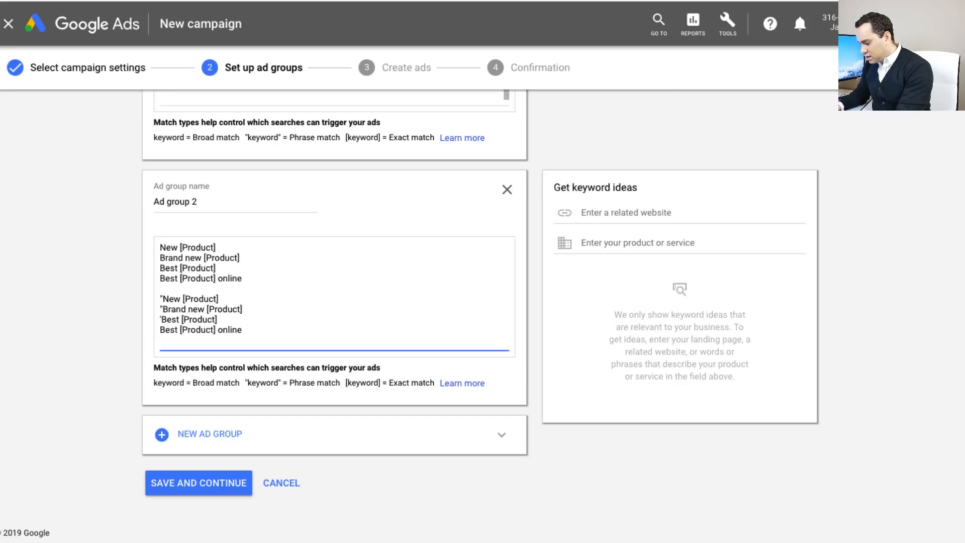
type("\"")
key("Left")
key("Down")
- Add blank lines below the second keyword block and replace the single quotes before its two Best [Product] keywords with double quotation marks
key("Return")
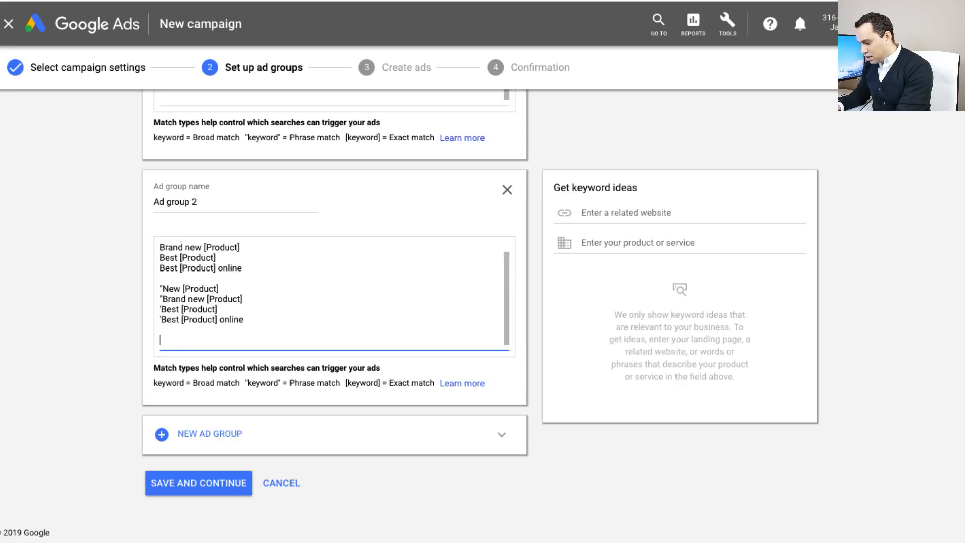
key("Return")
key("Up")
key("Up")
key("Up")
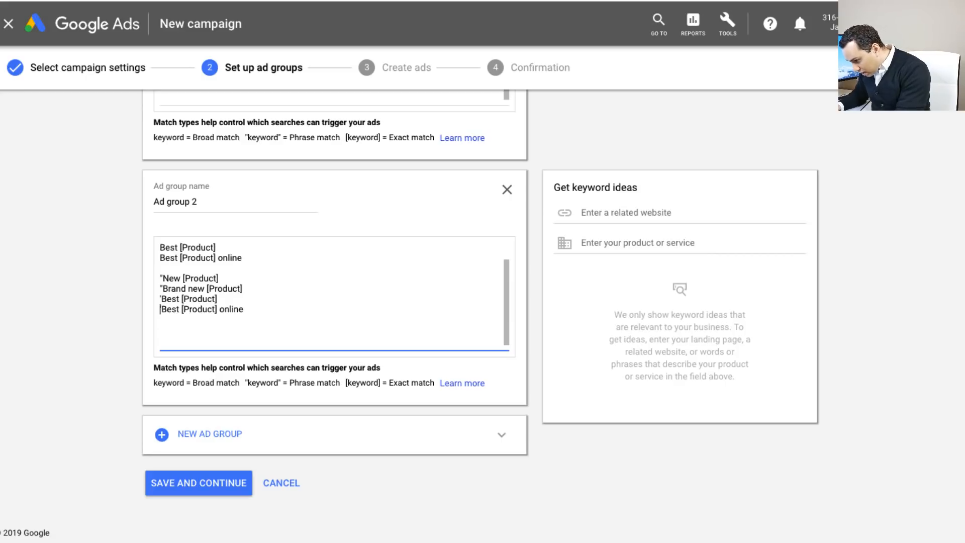
key("Up")
key("Right")
key("BackSpace")
key("Down")
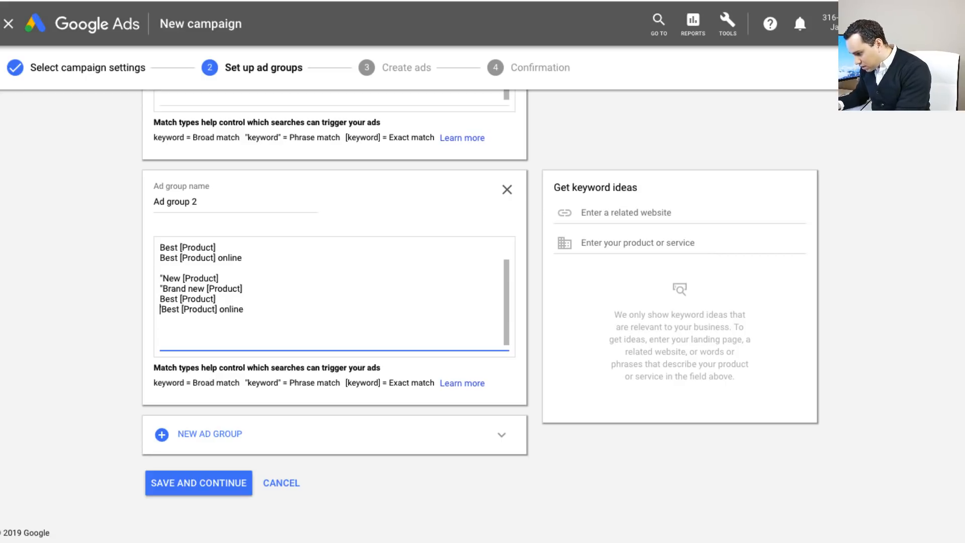
key("Right")
key("BackSpace")
type("\"")
key("Up")
key("Left")
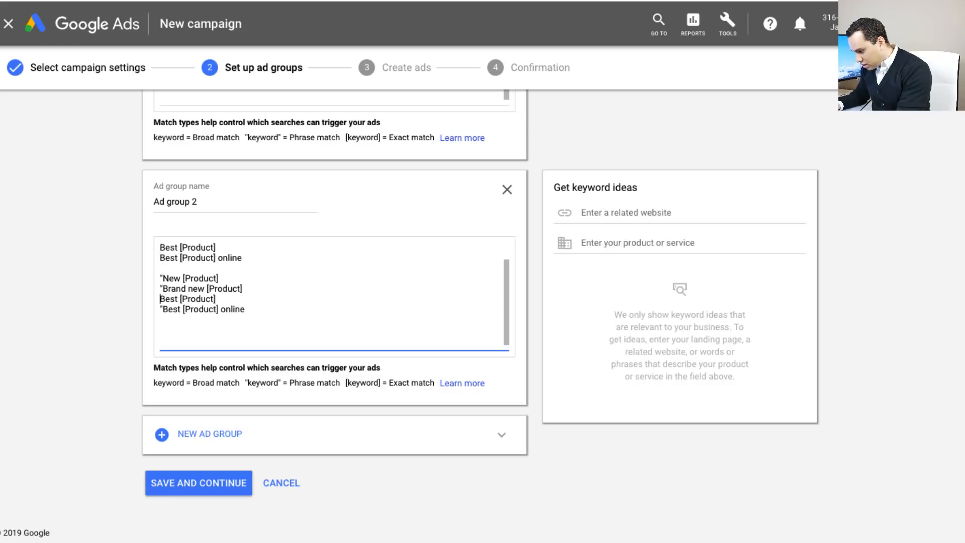
type("\"")
- Paste a third copy of the four keywords below the quoted block, starting it with an opening square bracket
key("Down")
key("Down")
key("Return")
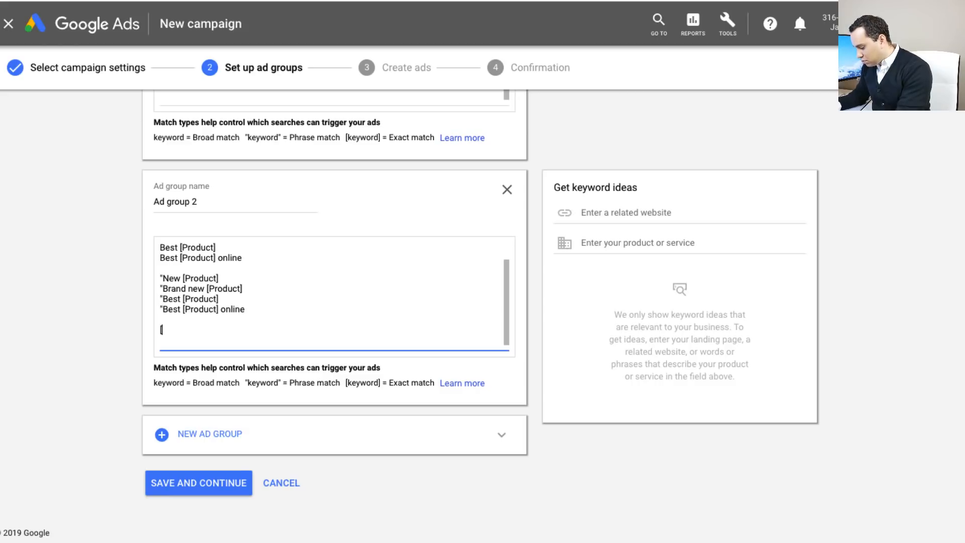
type("New [Product] Brand new [Product] Best [Product] Best [Product] online")
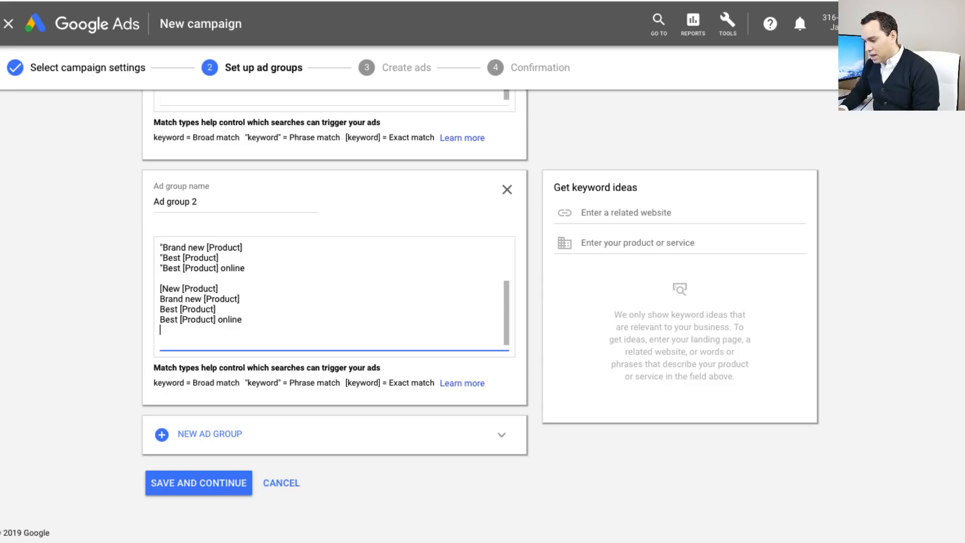
- Review the keywords of both ad groups, then save them and continue to ad creation
scroll(361, 304, "up", 3)
scroll(361, 304, "up", 4)
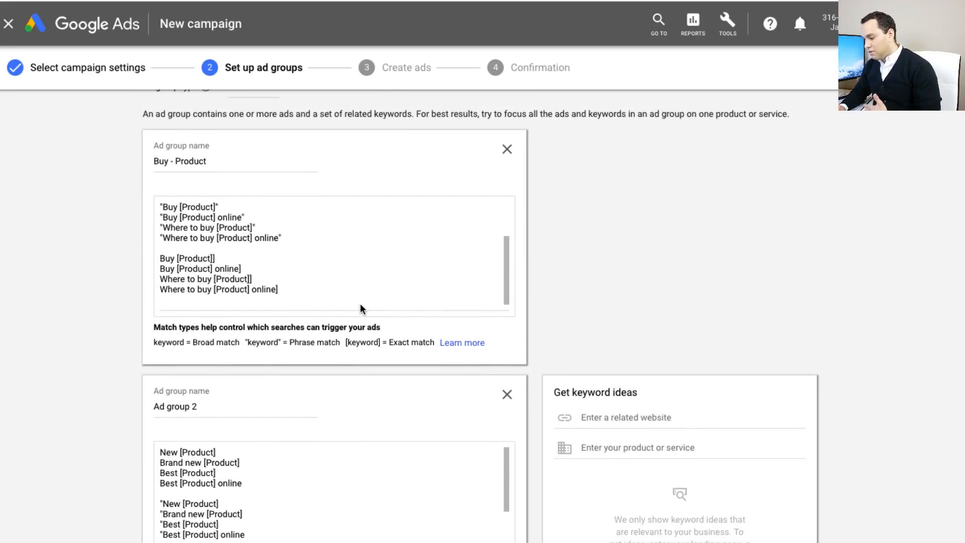
scroll(360, 309, "down", 5)
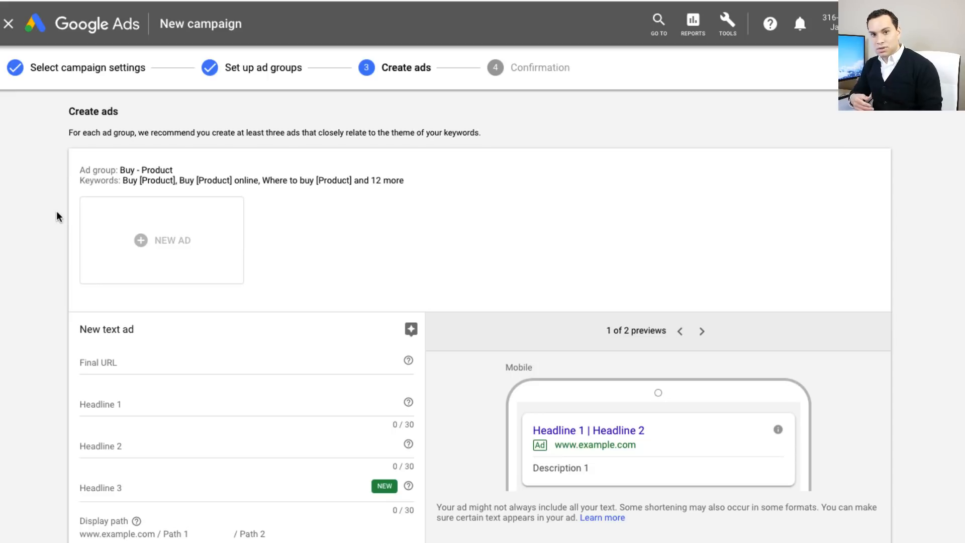
- Examine the Final URL and headline fields of the new text ad for the Buy - Product ad group
scroll(56, 216, "down", 5)
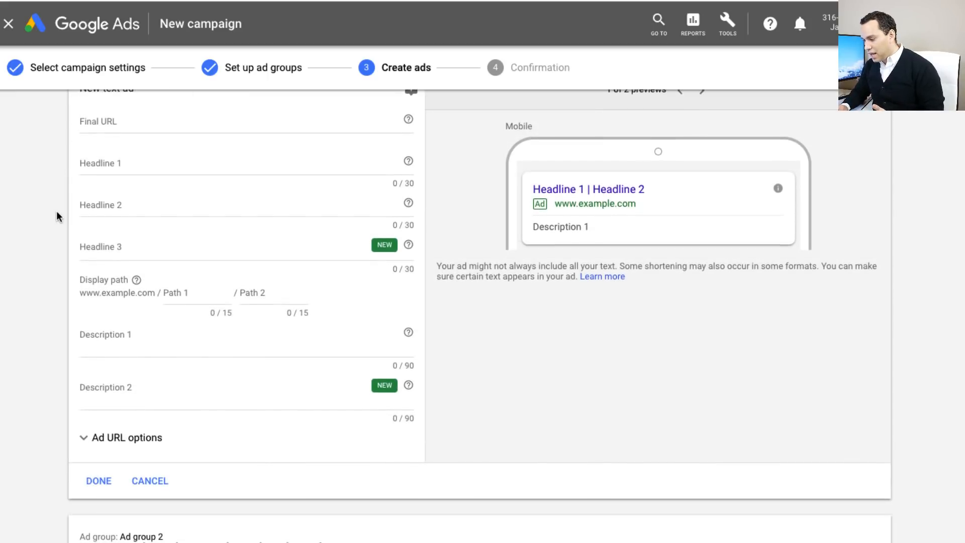
scroll(57, 216, "up", 1)
left_click(124, 149)
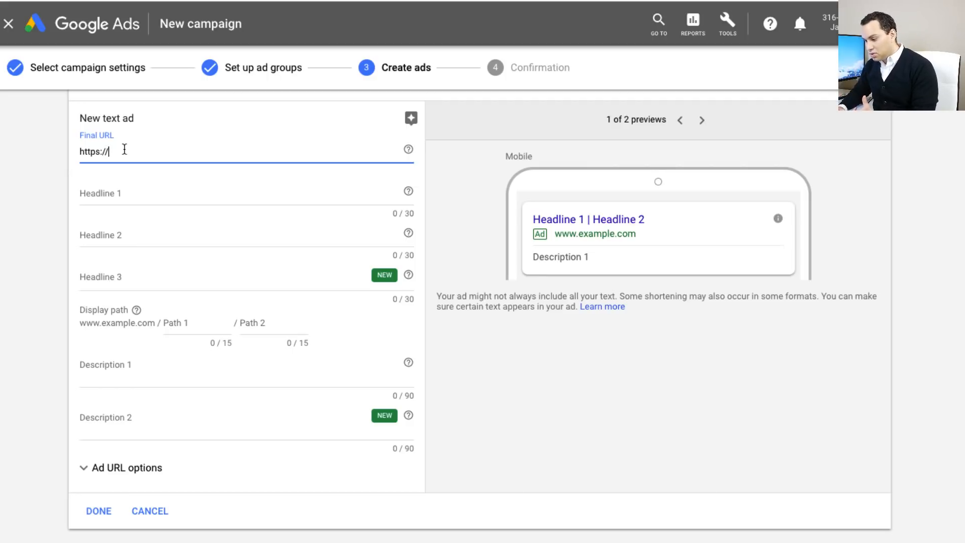
left_click(115, 191)
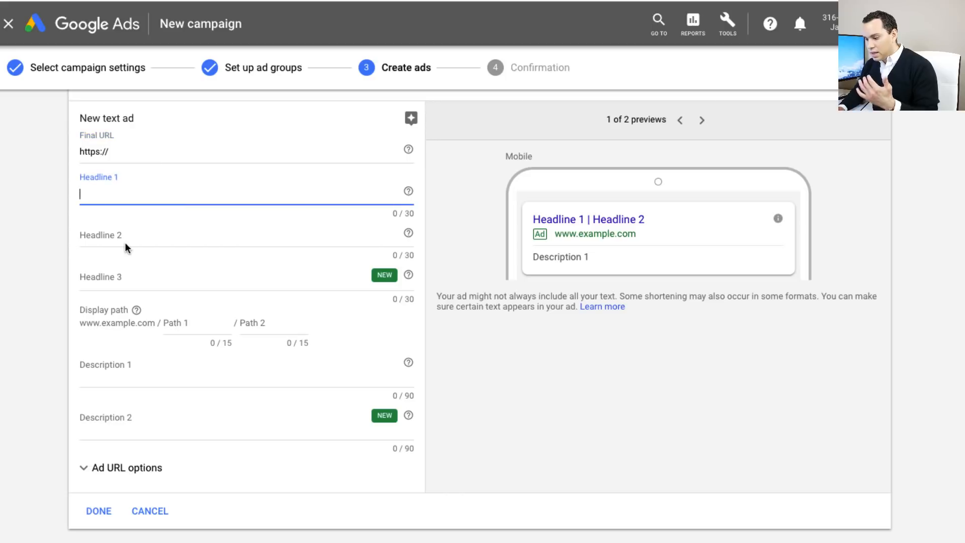
left_click(200, 278)
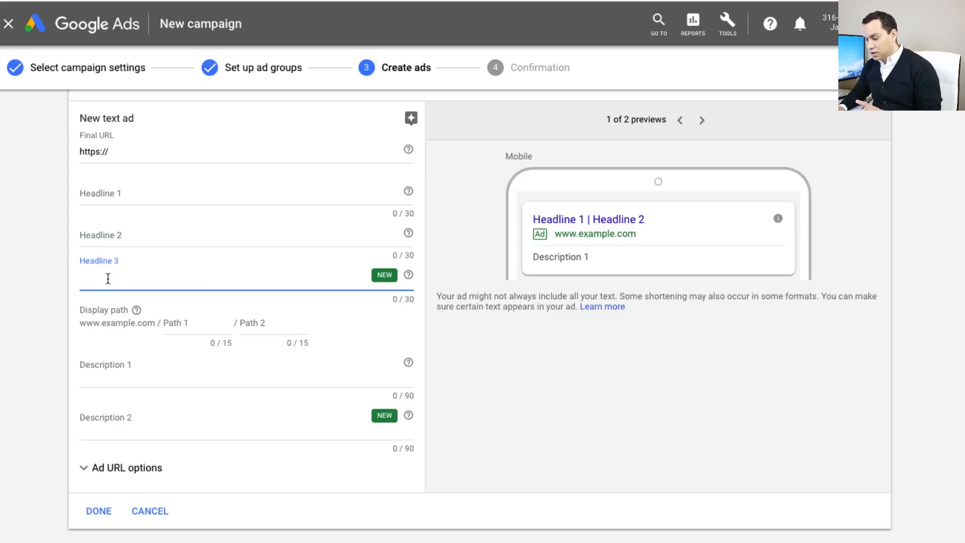
left_click(59, 283)
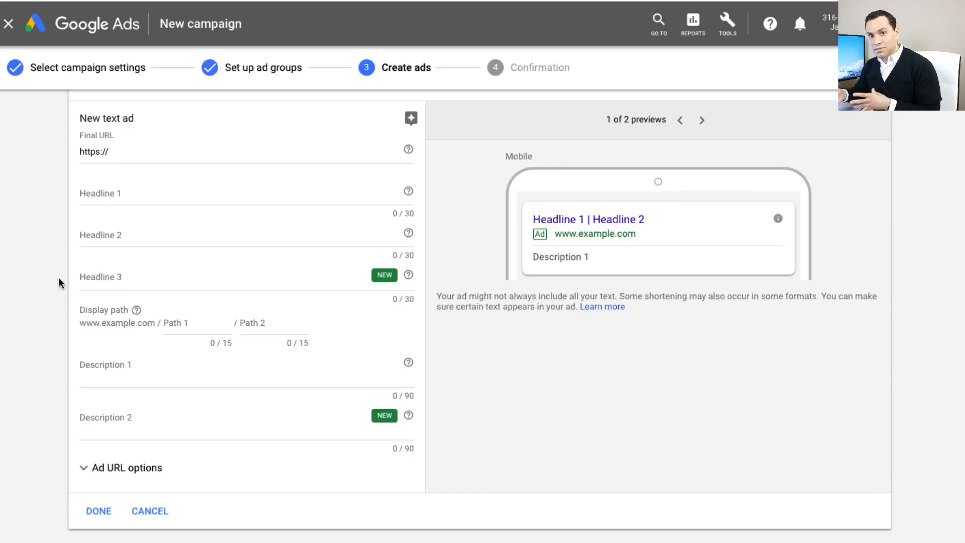
- Fill in the text ad's display path with LImit as the first part and Time-Offer as the second
scroll(60, 283, "down", 2)
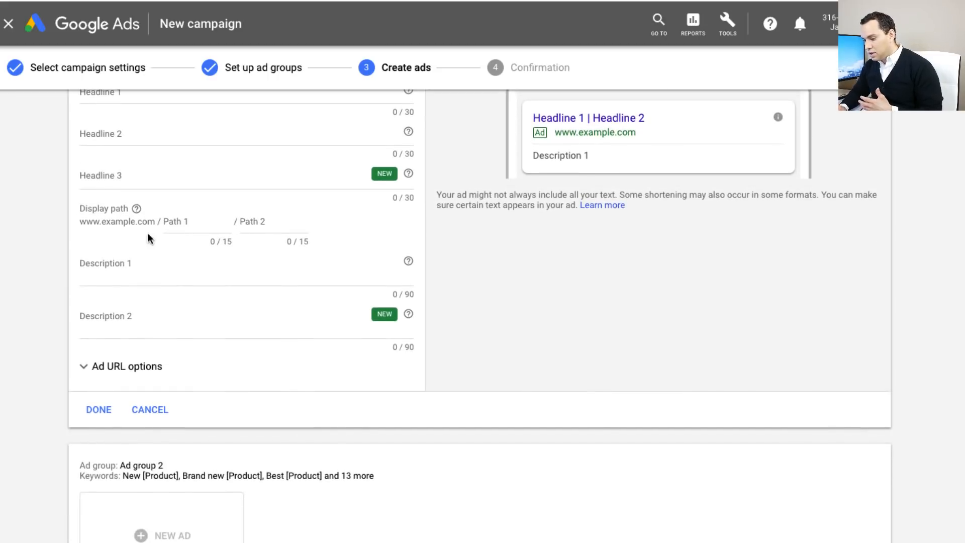
left_click(196, 220)
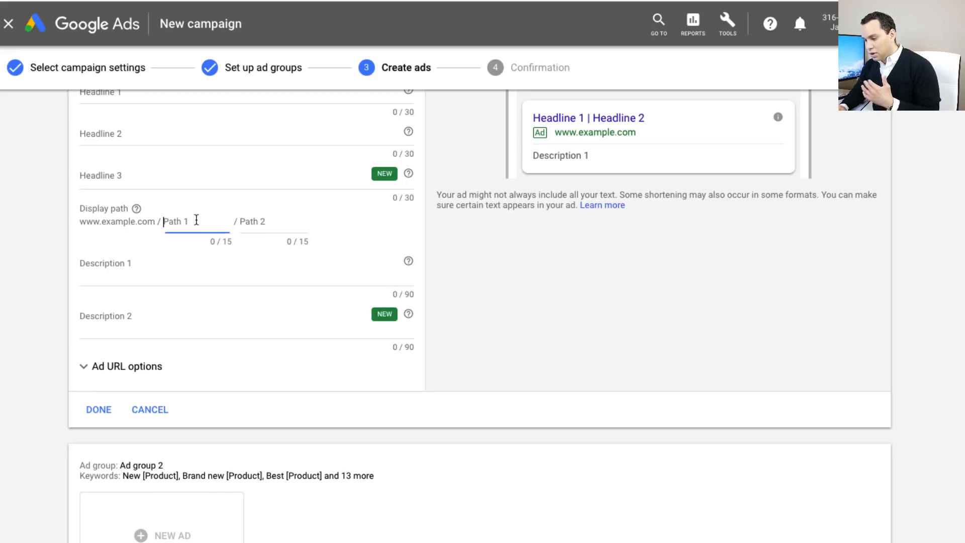
left_click(300, 222)
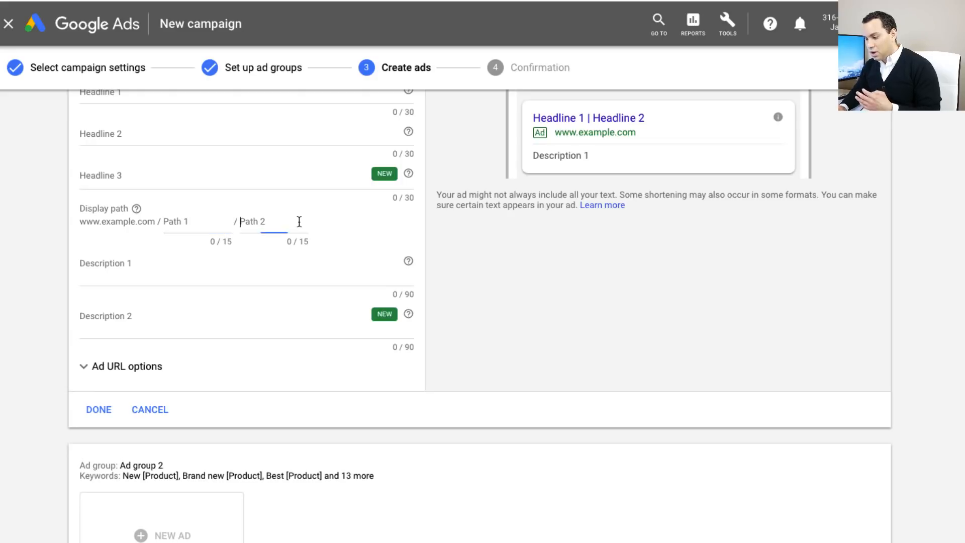
left_click(216, 222)
type("LImit")
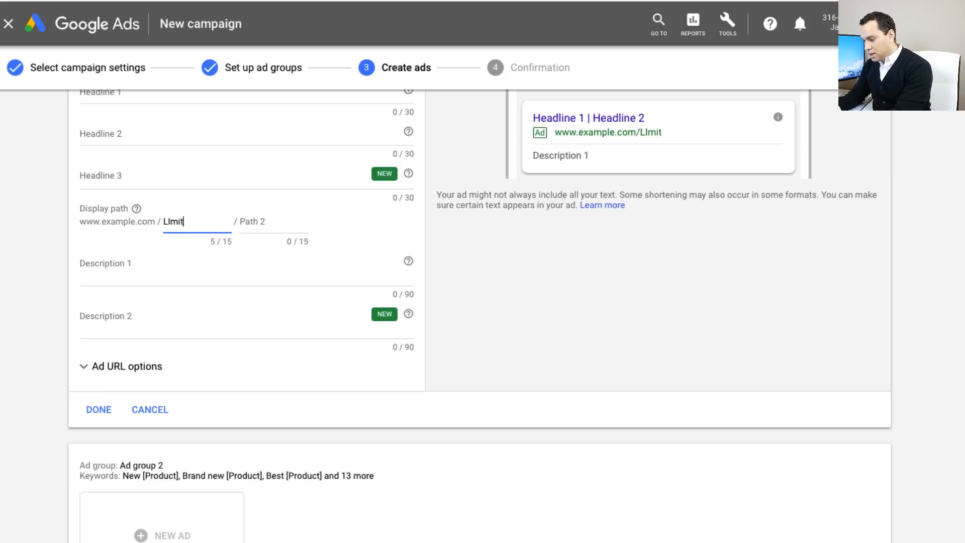
key("Tab")
type("Time")
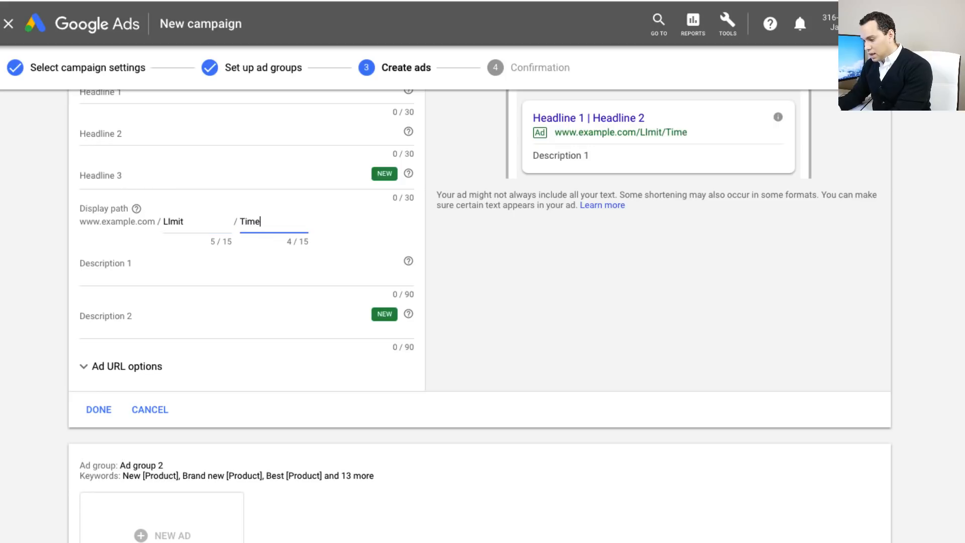
type("-Offer")
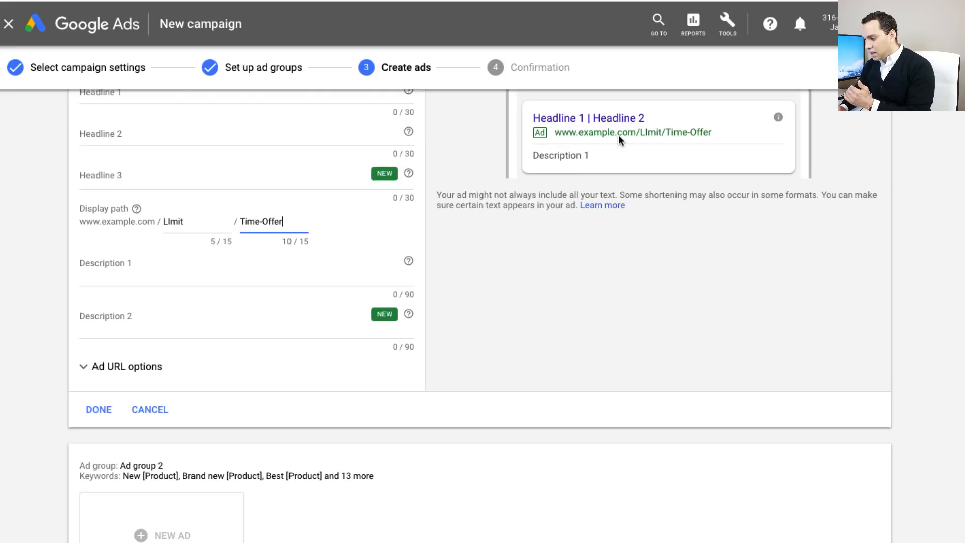
- Complete the first display path part and correct its spelling to Limited
scroll(618, 140, "up", 1)
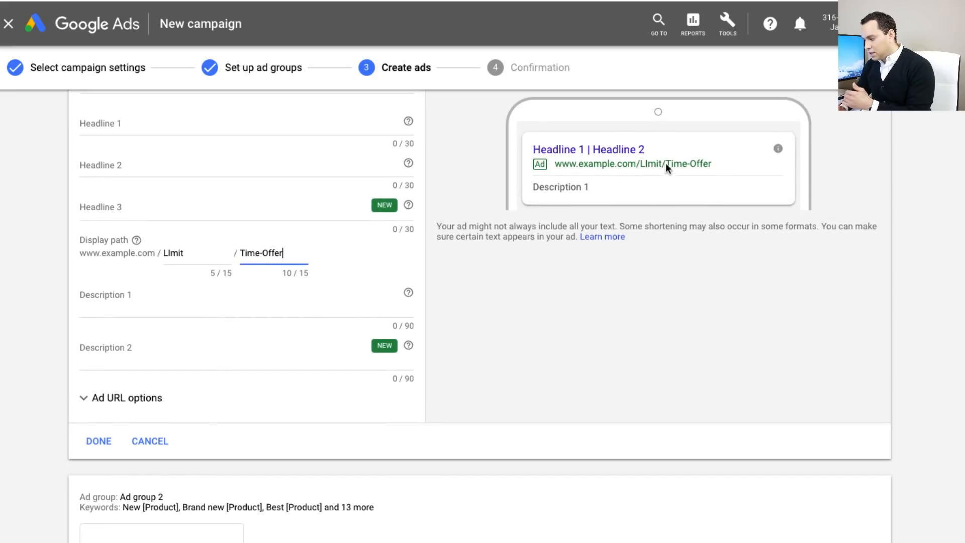
left_click(195, 252)
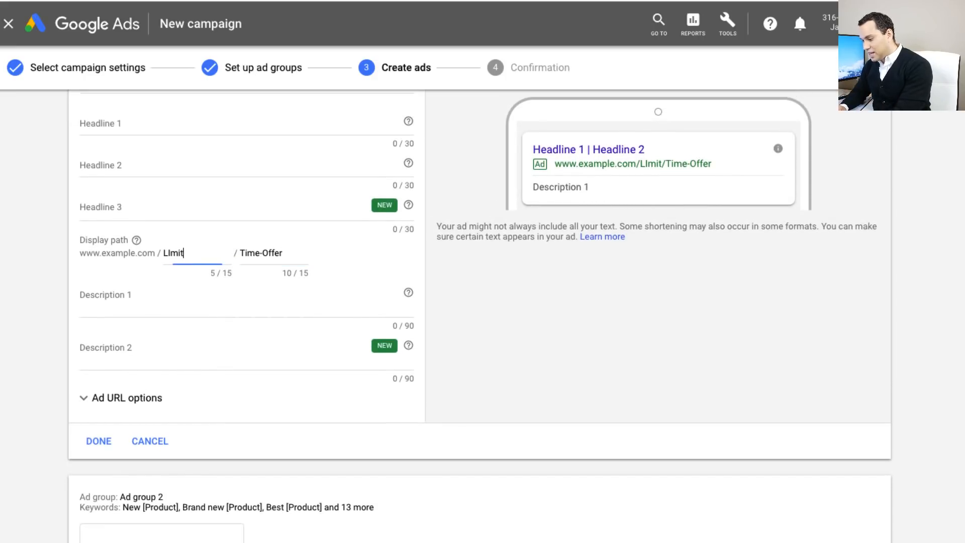
type("ed")
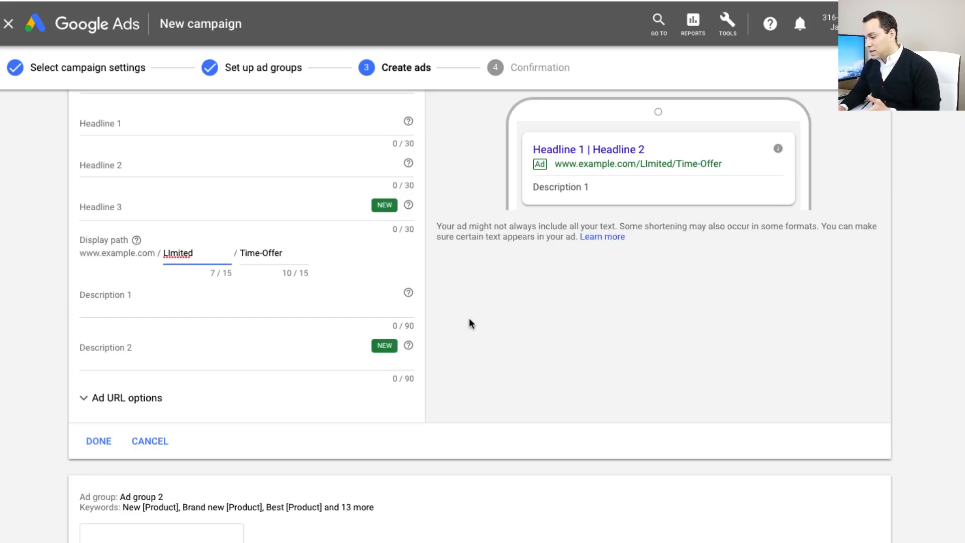
right_click(179, 251)
left_click(234, 258)
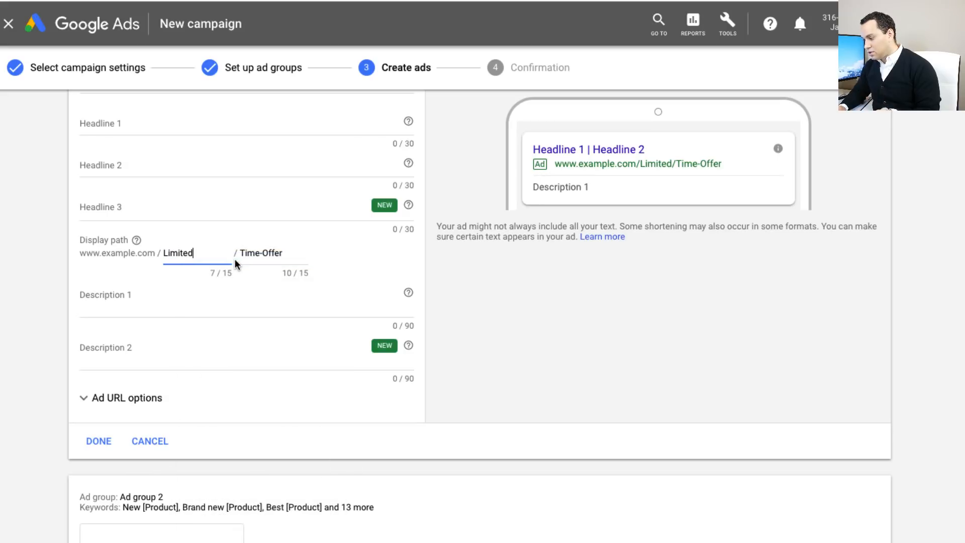
- Examine the text ad's two description fields and expand the Ad URL options
left_click(143, 302)
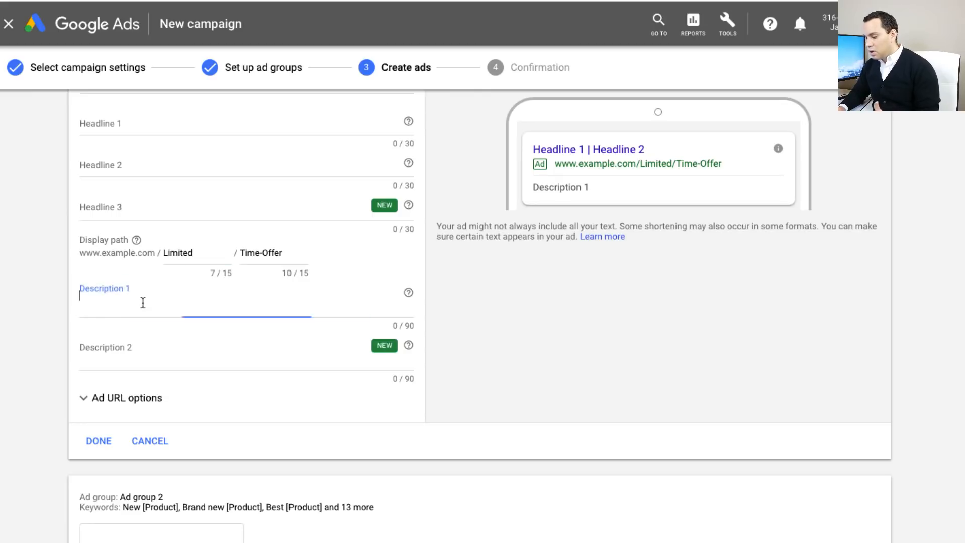
left_click(139, 349)
scroll(248, 339, "down", 1)
scroll(484, 279, "down", 2)
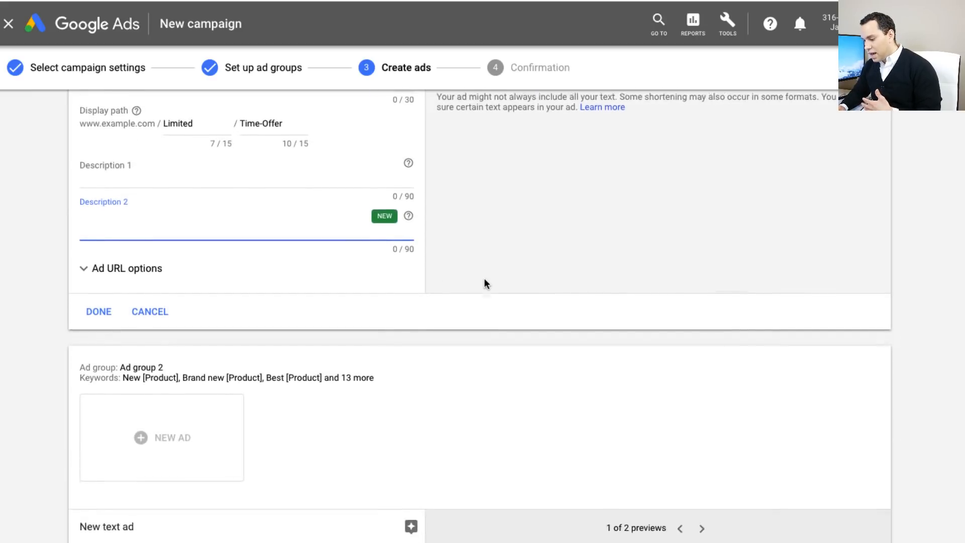
left_click(129, 267)
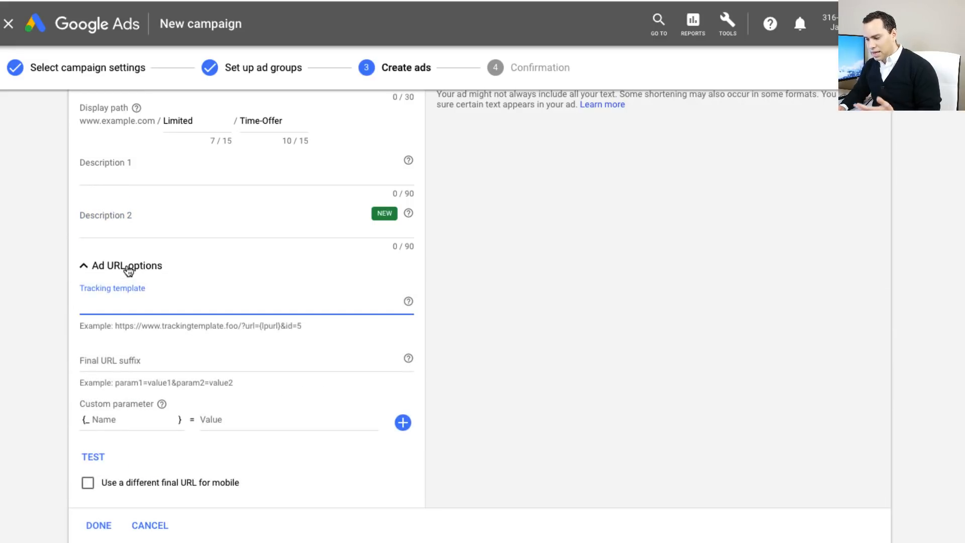
- Collapse the Ad URL options and review the new text ad forms for Buy - Product and Ad group 2
left_click(129, 267)
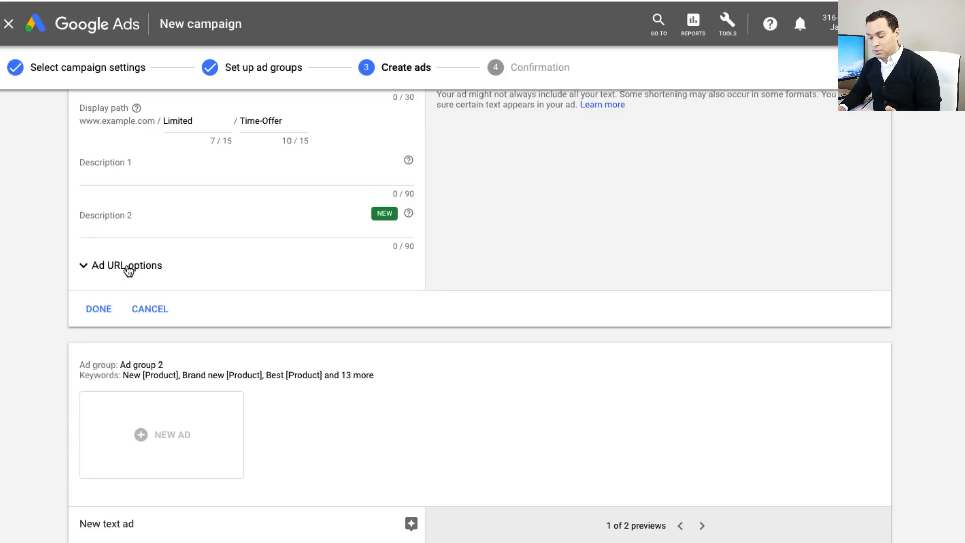
scroll(430, 166, "up", 8)
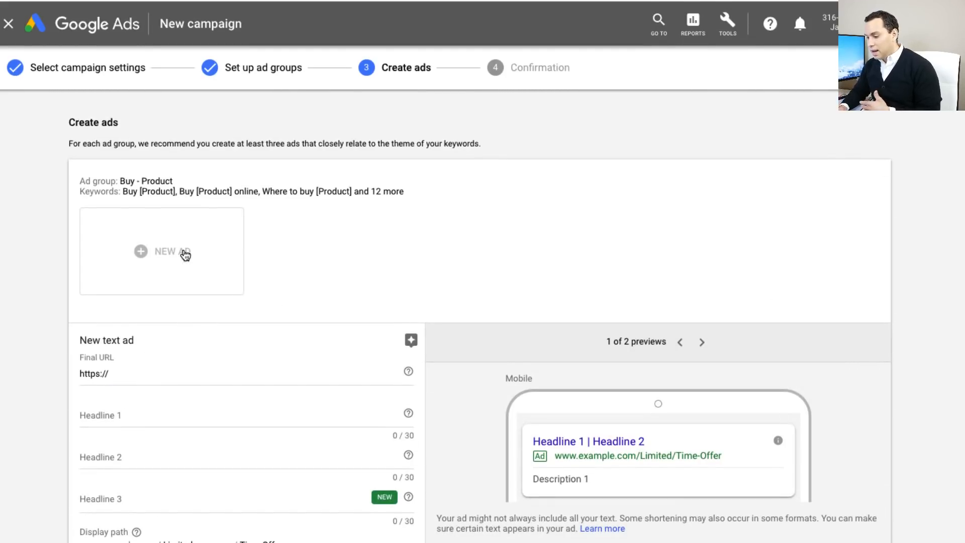
scroll(185, 255, "down", 12)
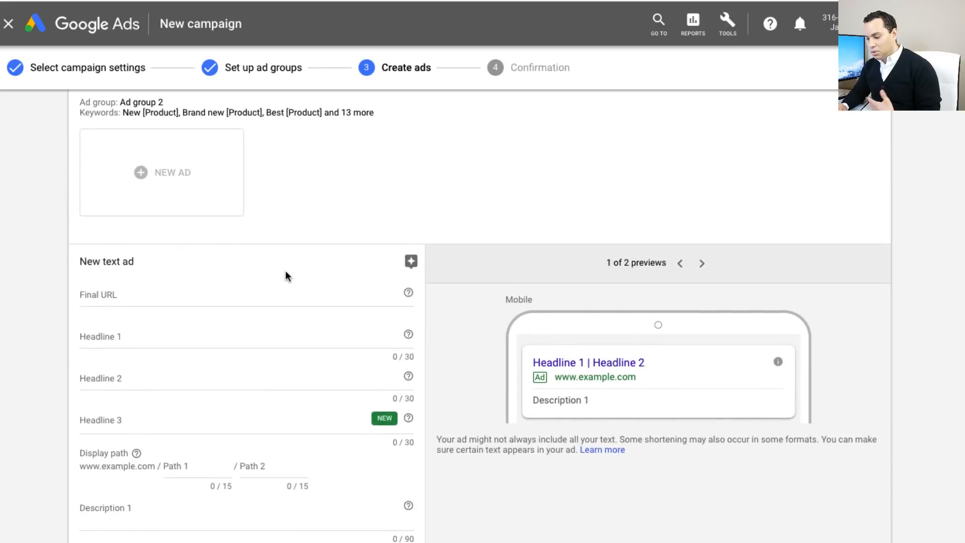
scroll(286, 271, "down", 4)
scroll(285, 272, "up", 11)
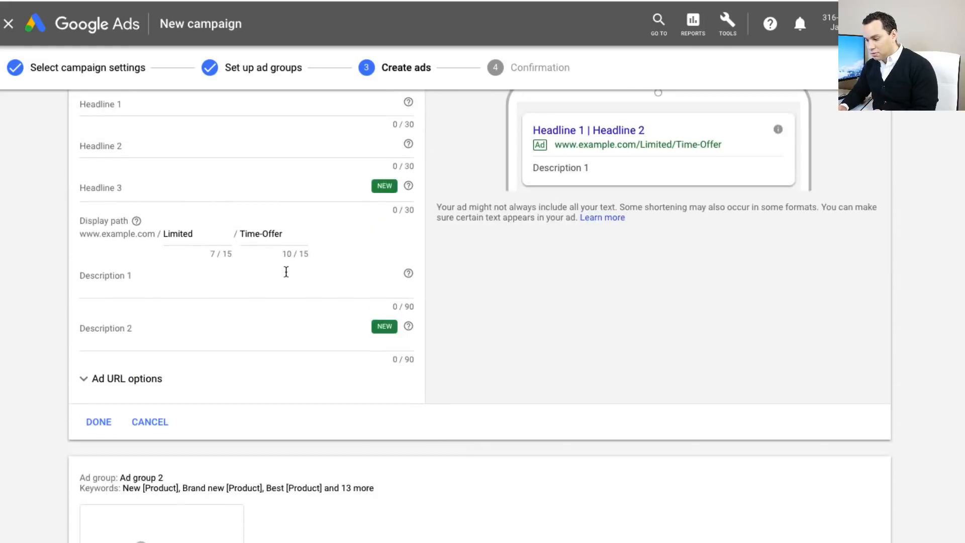
scroll(286, 271, "down", 12)
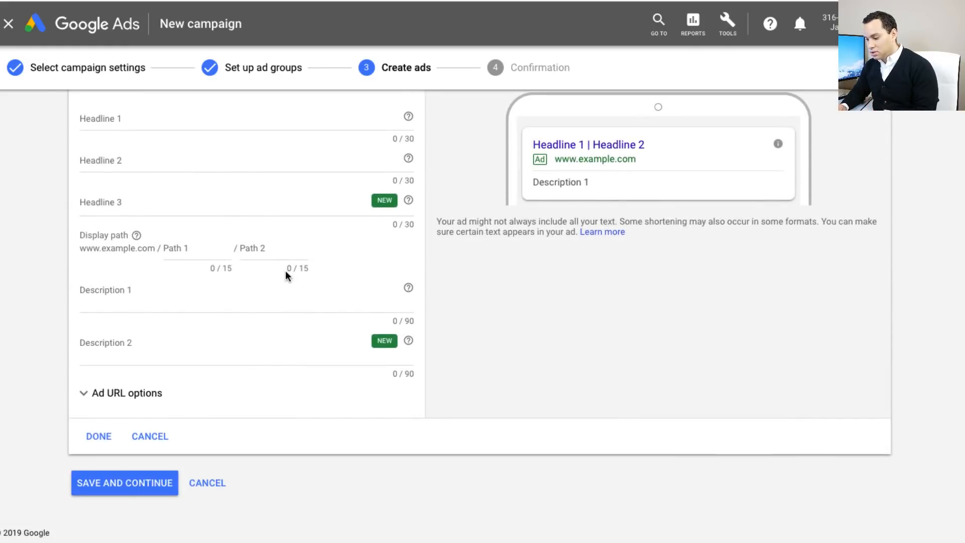
- Exit the new campaign setup at the Create ads stage and open the list of campaigns
left_click(146, 481)
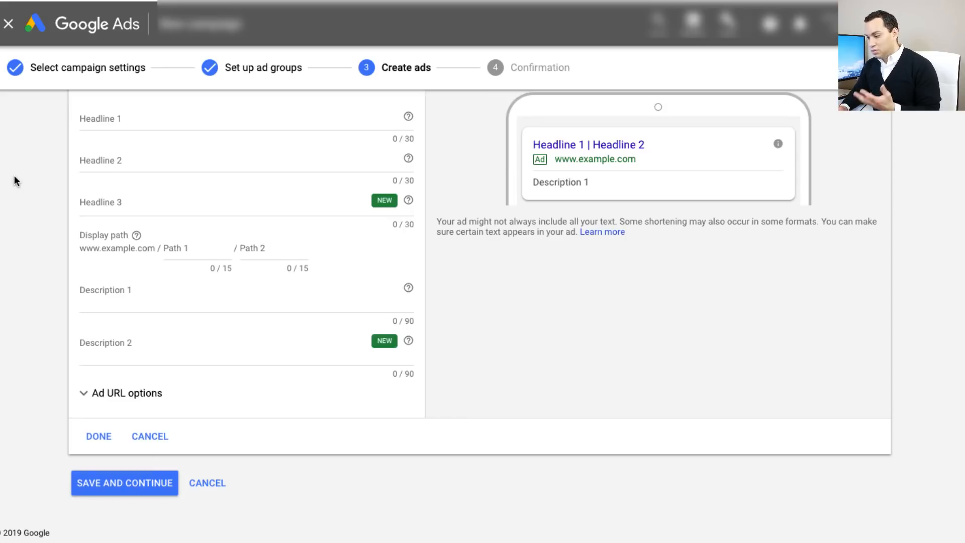
left_click(8, 24)
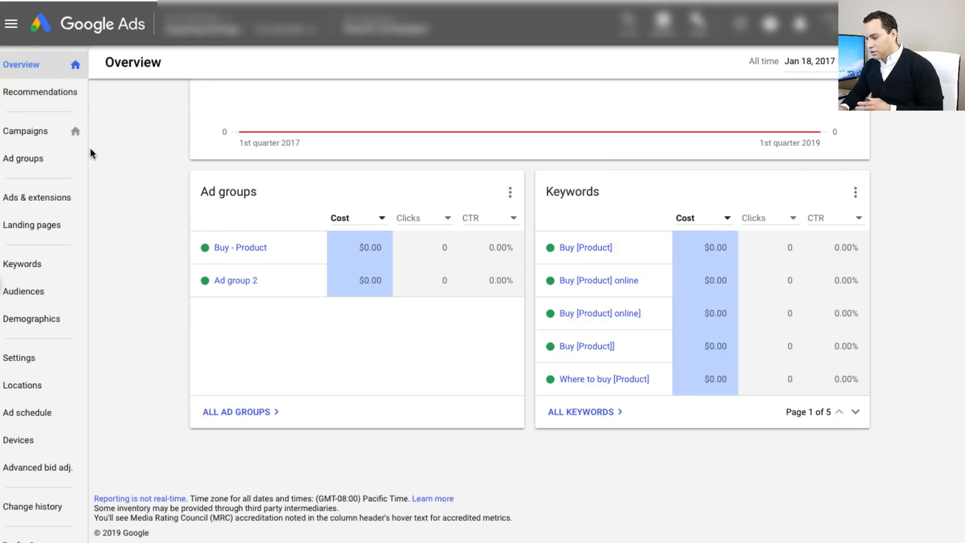
left_click(66, 131)
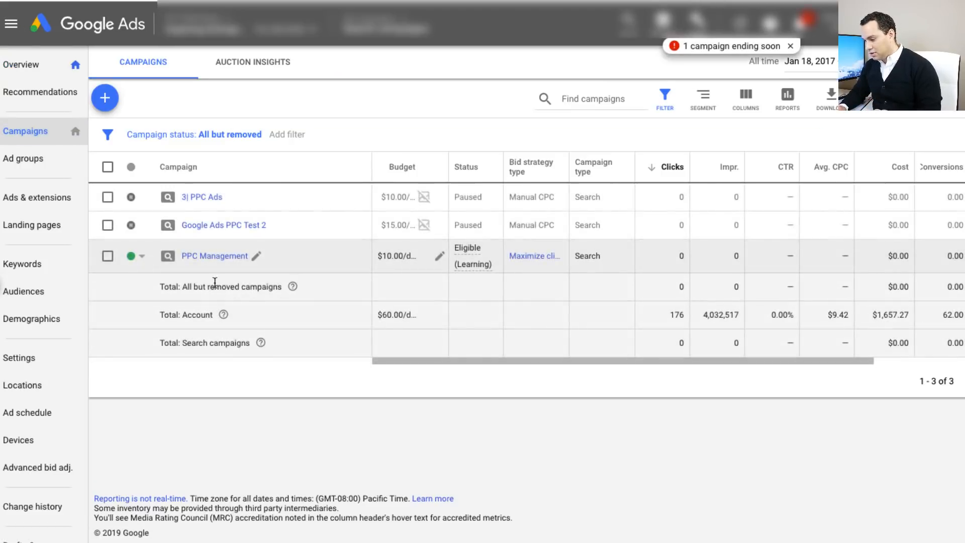
- Open the Google Ads PPC Test 2 campaign and examine its Adwords Mngmt Services ad group
left_click(165, 254)
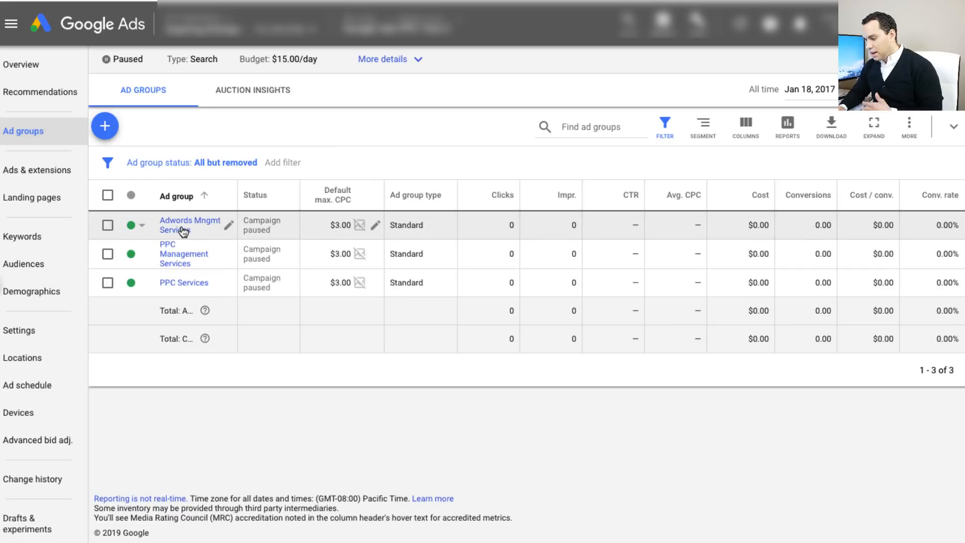
left_click(183, 229)
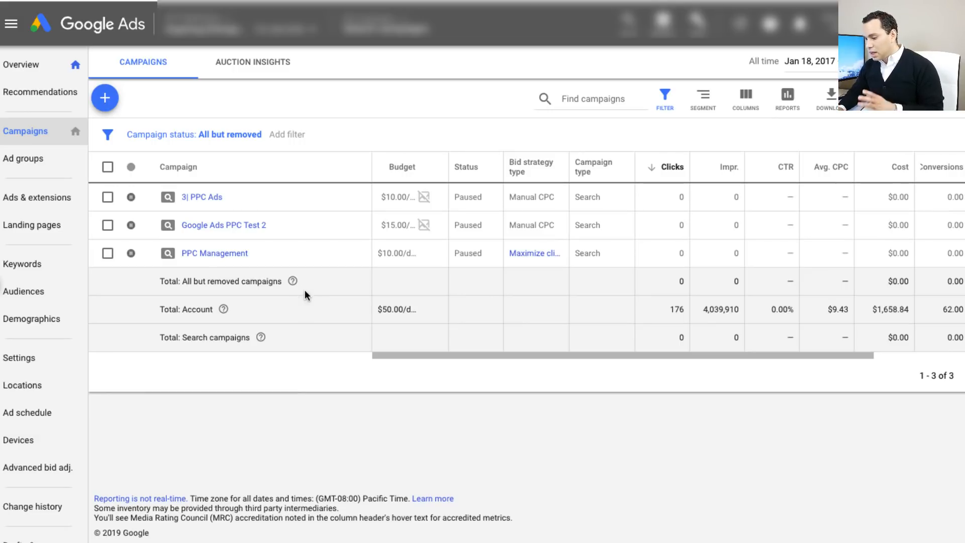
- Open the account's keywords and view their search terms report
left_click(47, 264)
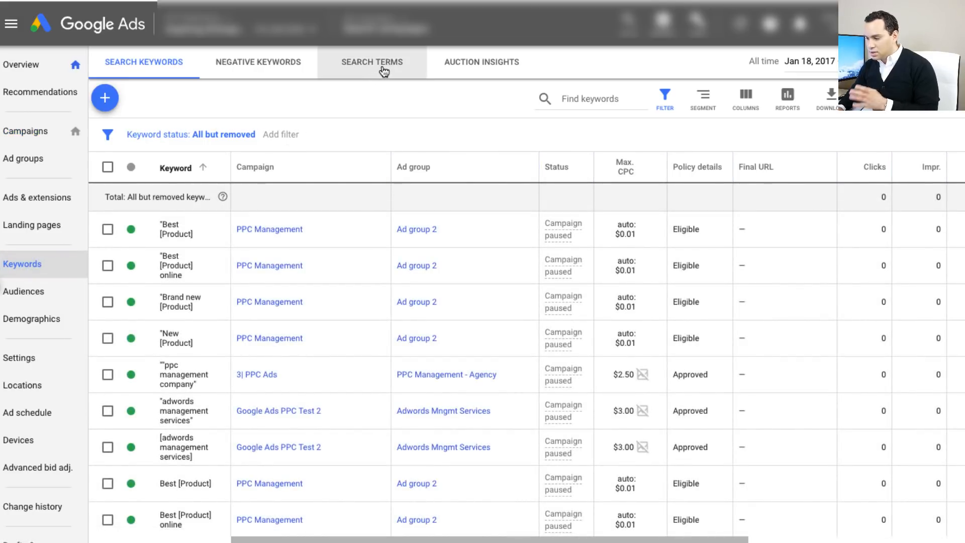
left_click(384, 71)
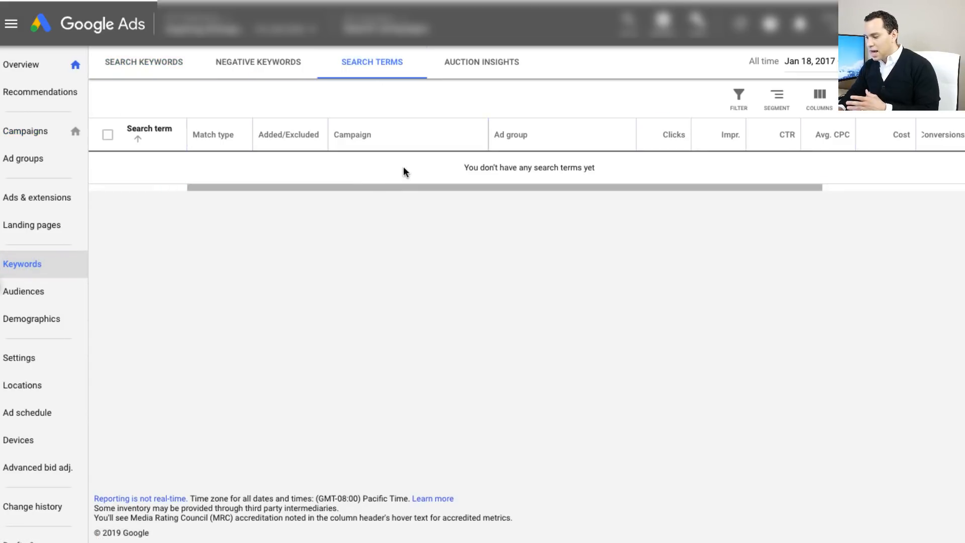